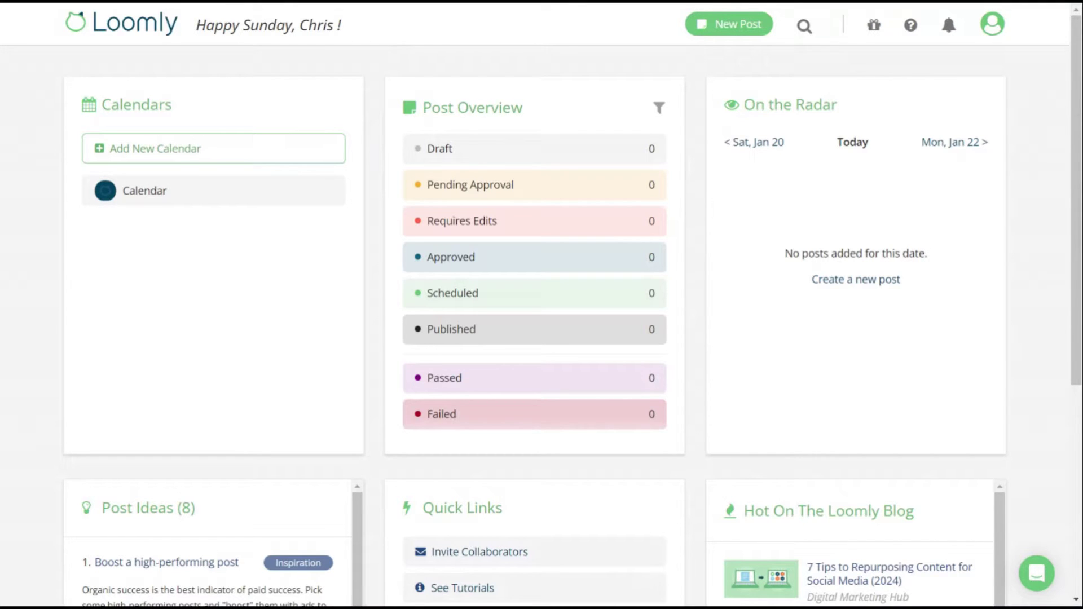
Show the Loomly calendar as a January 2024 month grid, then open the Facebook comments interactions page.
scroll(377, 154, down, 3)
scroll(377, 155, up, 3)
scroll(964, 259, down, 5)
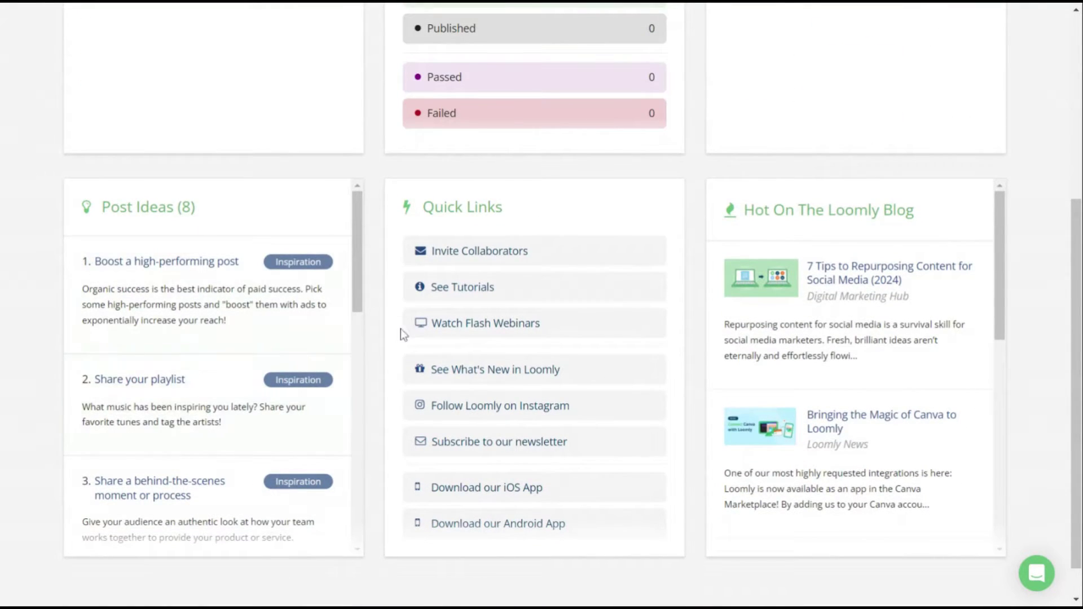
scroll(403, 334, up, 5)
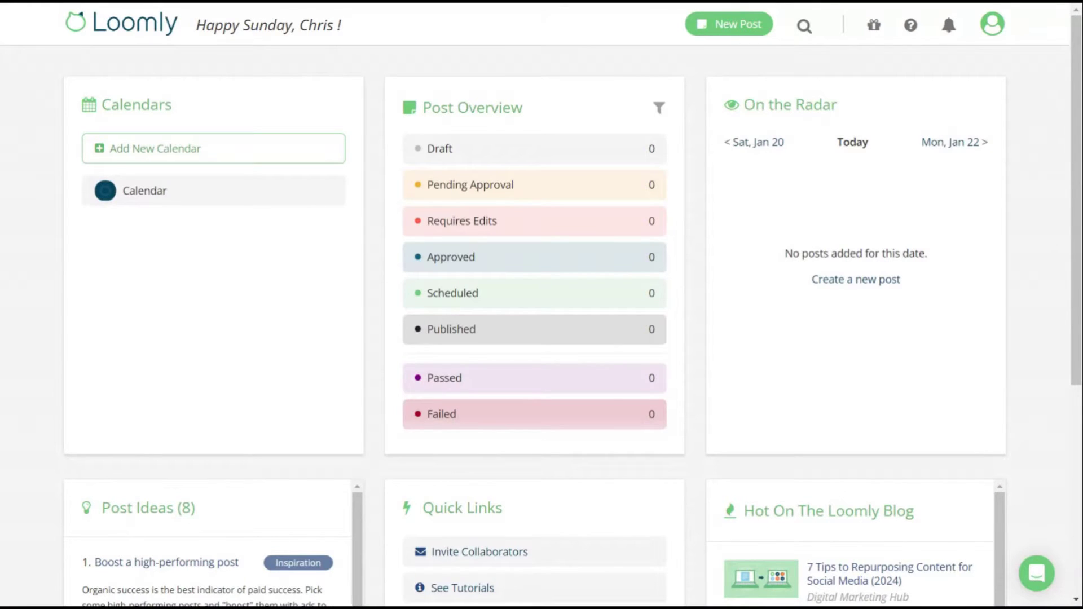
click(159, 194)
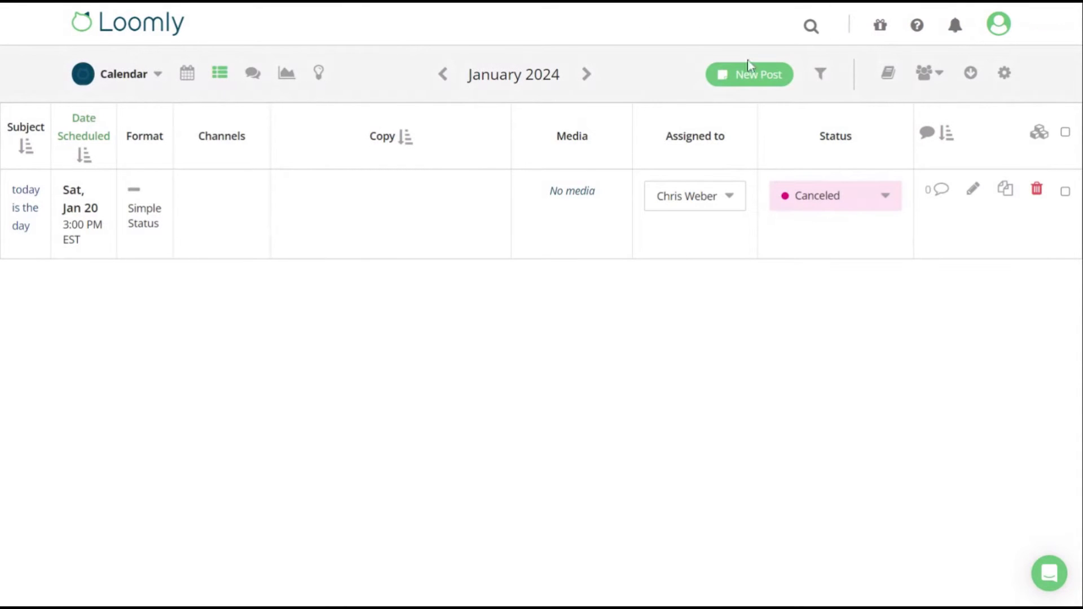
click(187, 74)
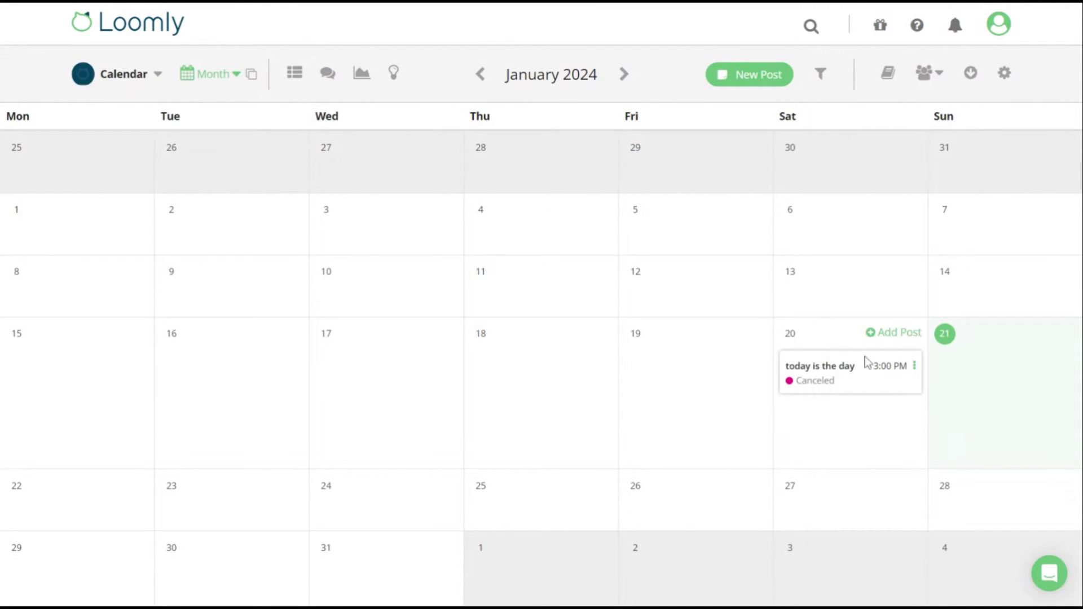
click(329, 74)
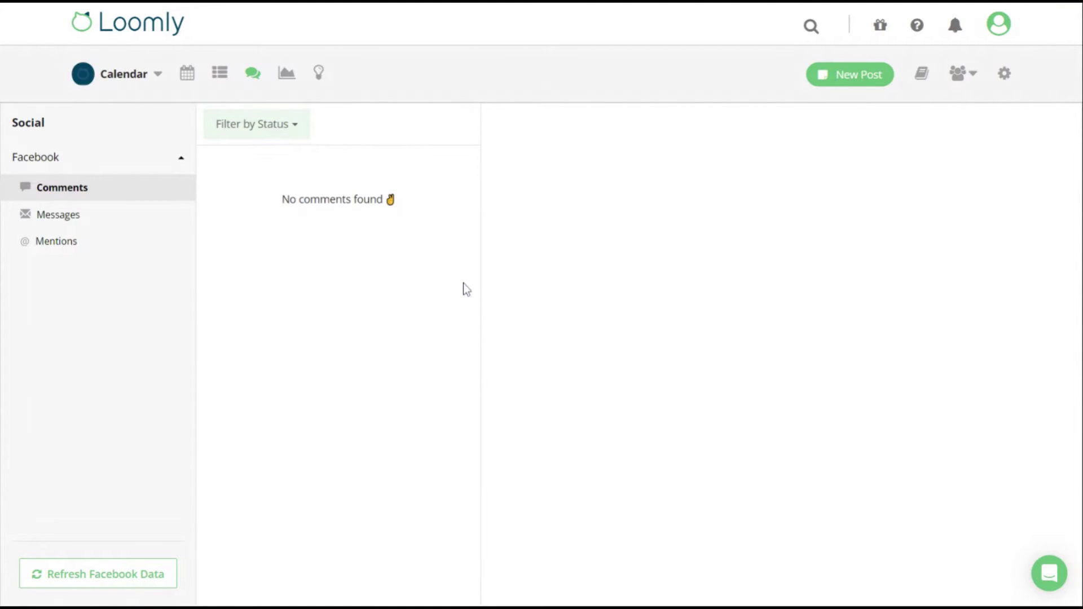
Open Facebook analytics for Jan 13–20, 2024 and review the Post Metrics table.
click(290, 77)
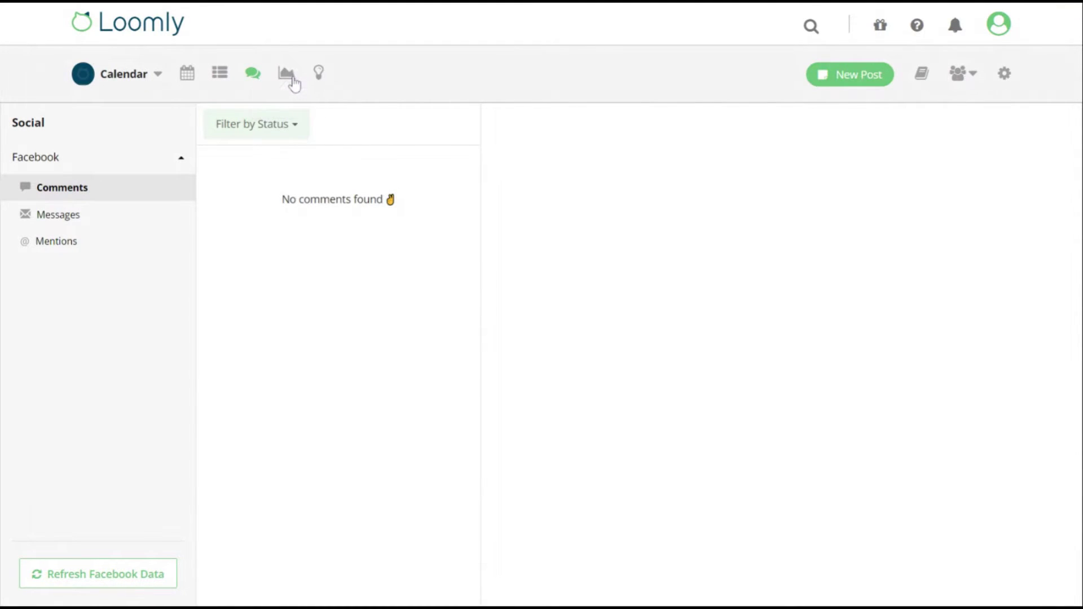
scroll(152, 354, down, 5)
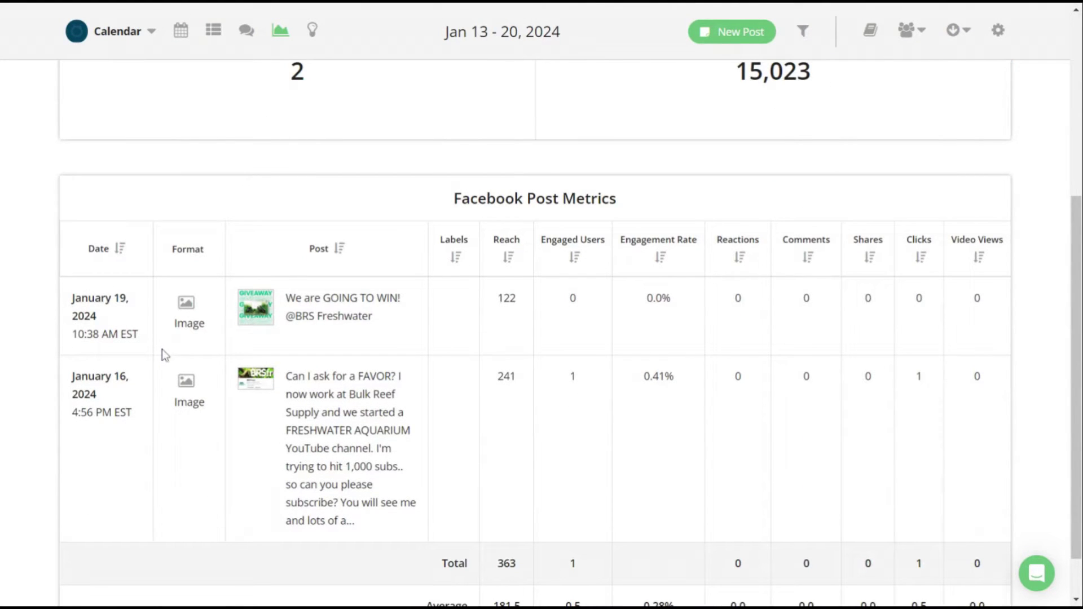
scroll(161, 350, up, 5)
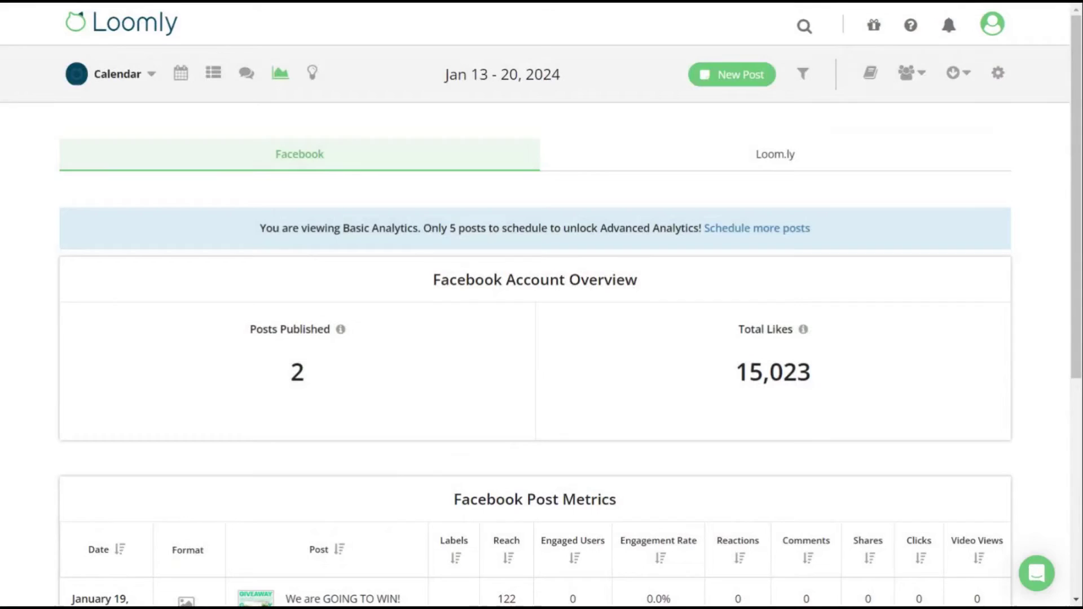
Return to the January 2024 month view and add a post on Sunday, Jan 21 at 3:00 PM.
click(181, 82)
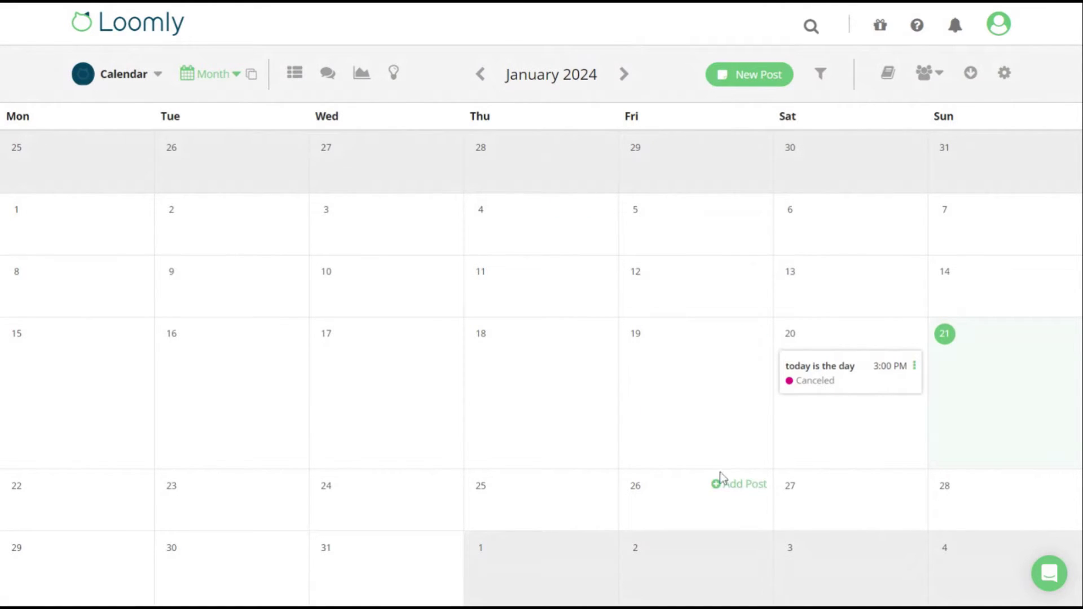
mouse_move(726, 470)
mouse_move(976, 351)
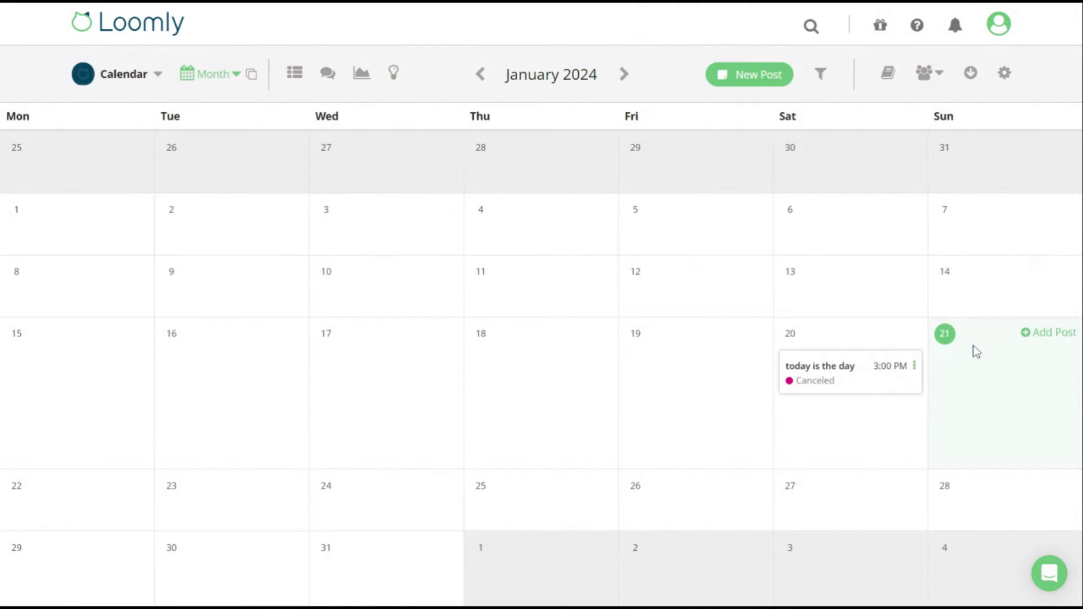
click(1049, 338)
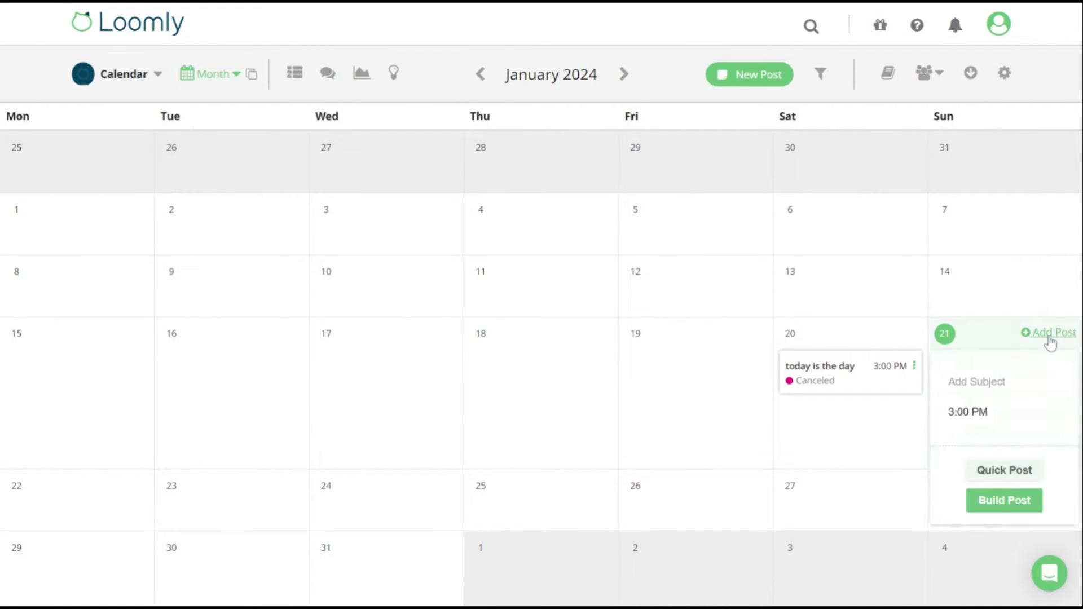
Open the full post builder for the Jan 21, 3:00 PM post and dismiss the Post Ideas tip.
click(1016, 504)
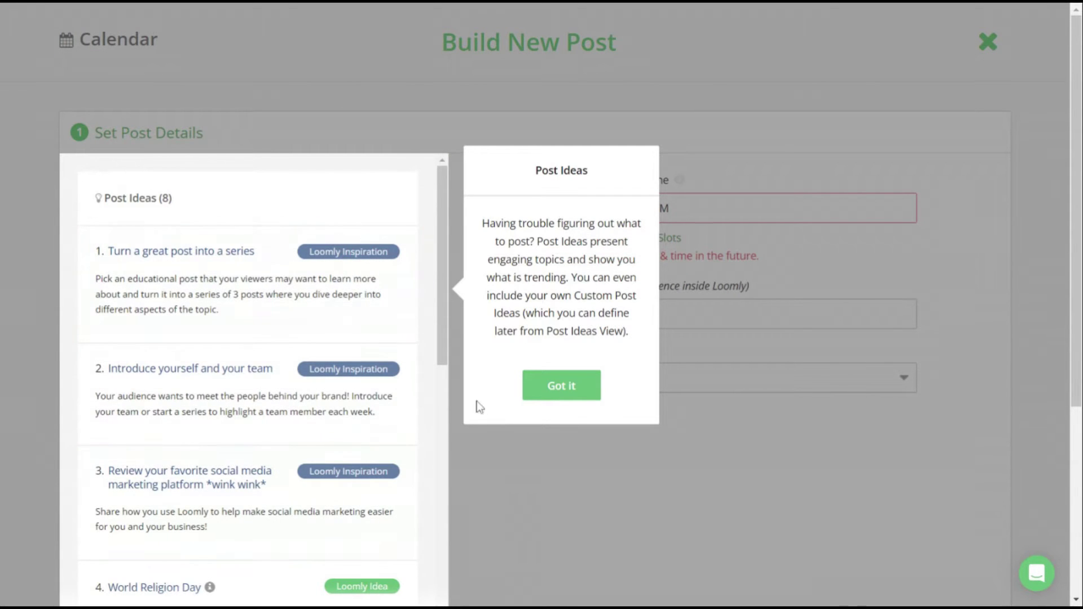
click(556, 390)
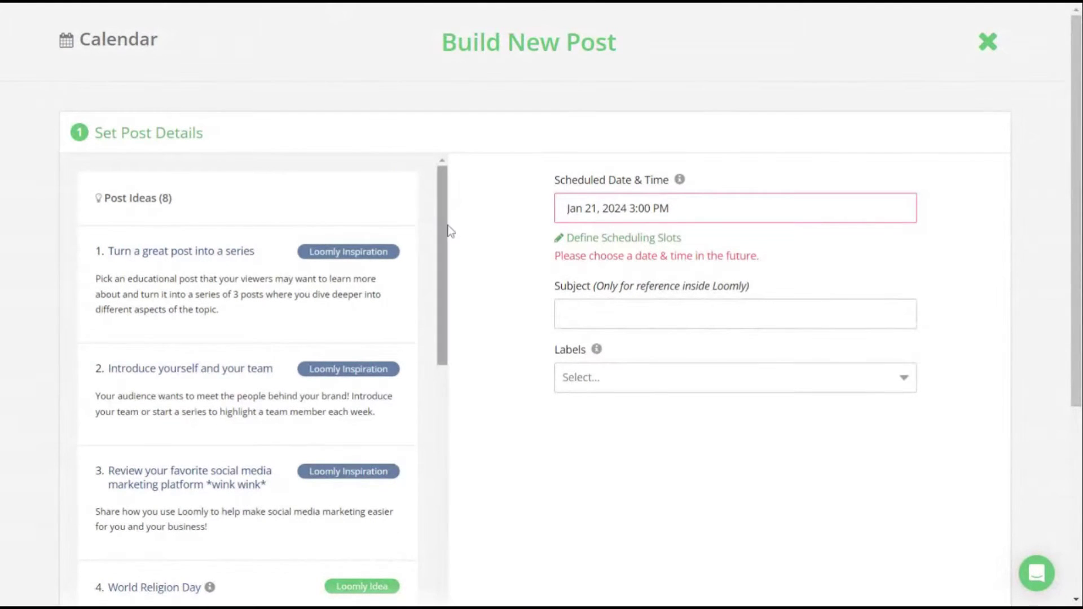
scroll(497, 285, down, 3)
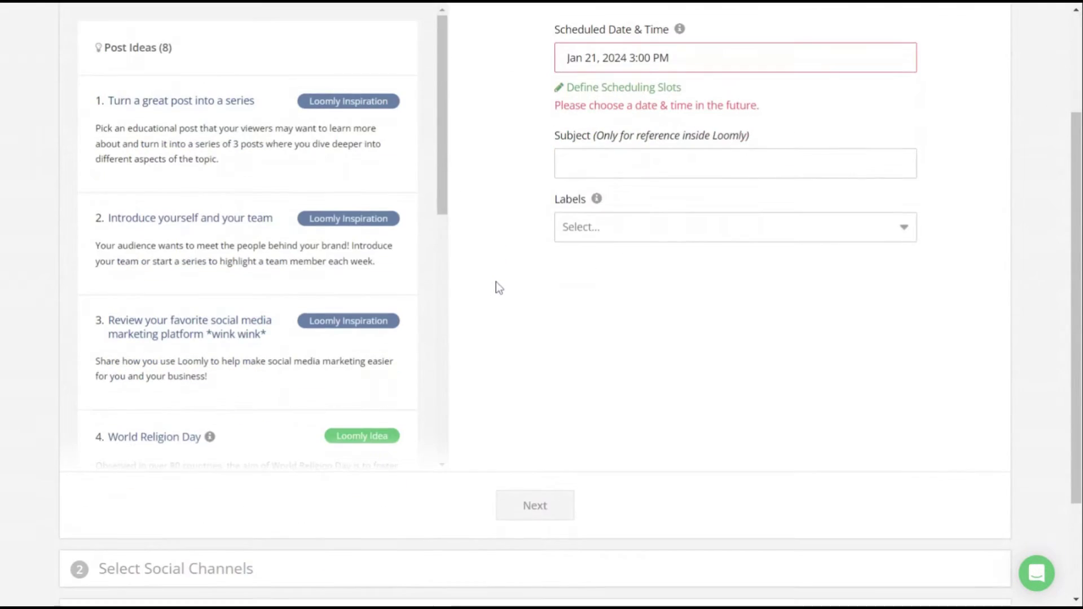
scroll(496, 285, up, 3)
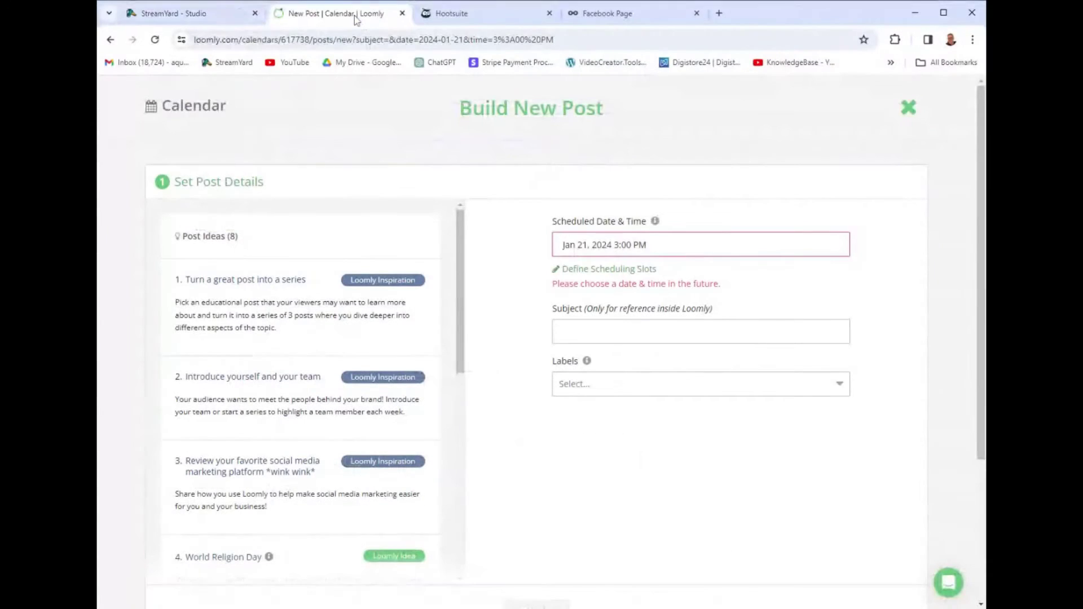
In Hootsuite's planner, create a post for Wednesday, Jan 24 at 3:00 AM.
click(482, 17)
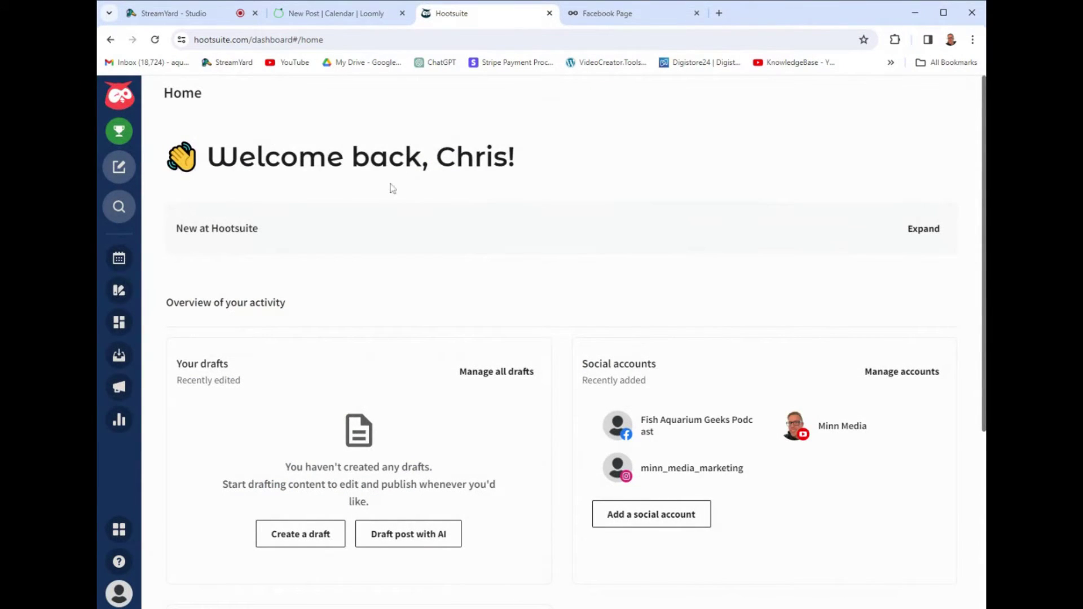
click(126, 267)
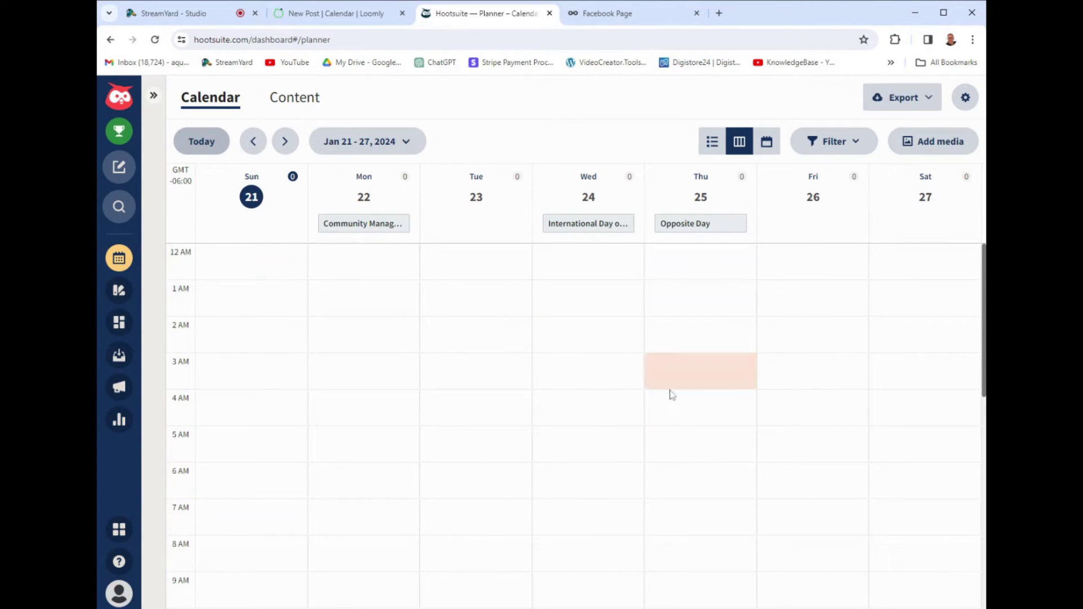
click(569, 368)
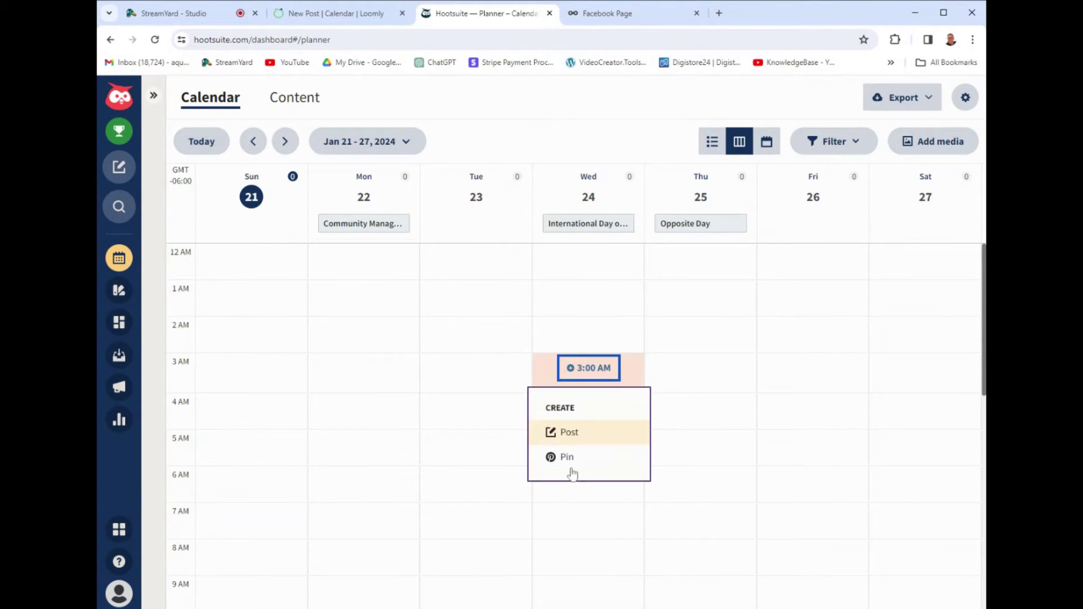
click(569, 441)
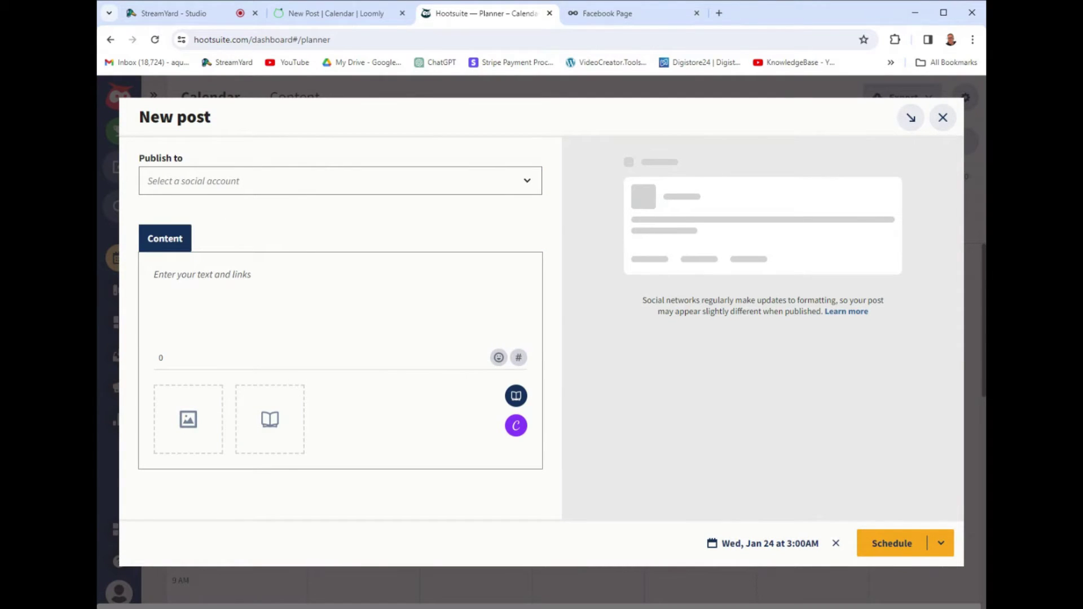
Publish to the Facebook account with the text 'hello there', then switch to Metricool.
click(253, 181)
click(265, 251)
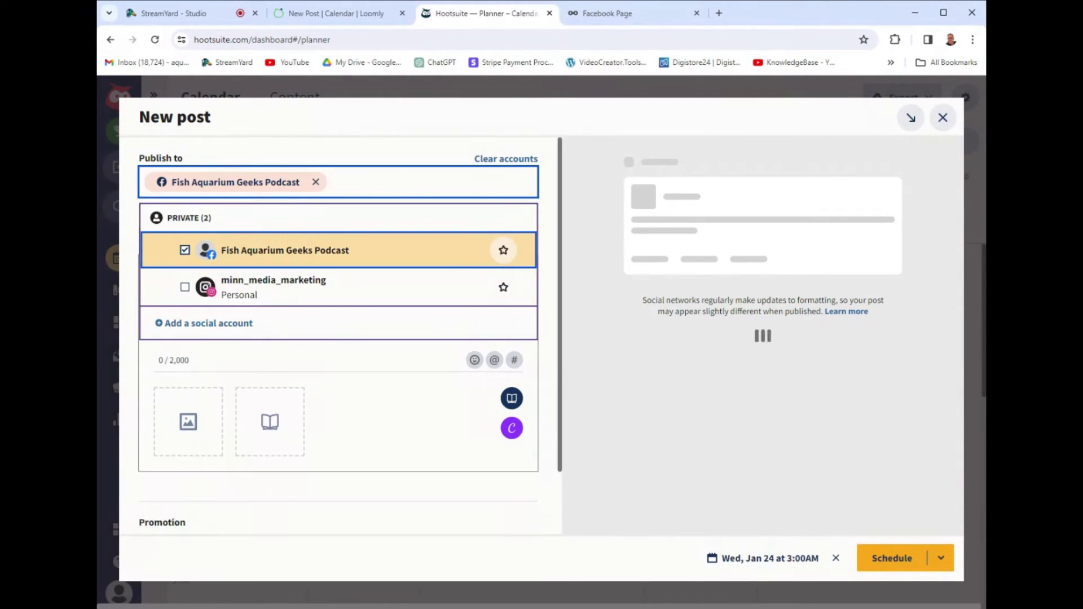
click(259, 375)
text(hell)
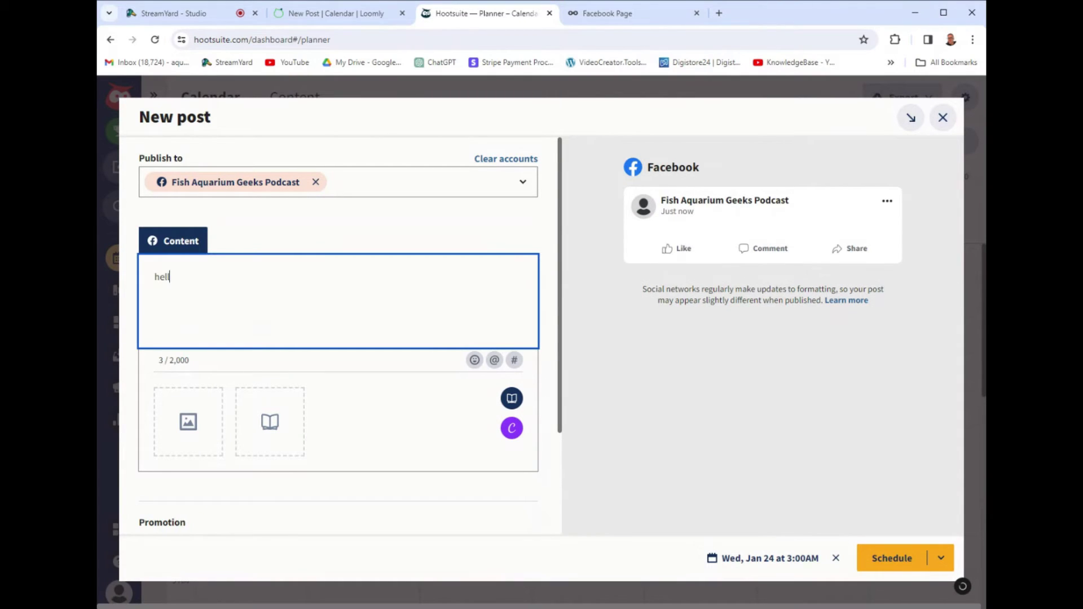
text(o there)
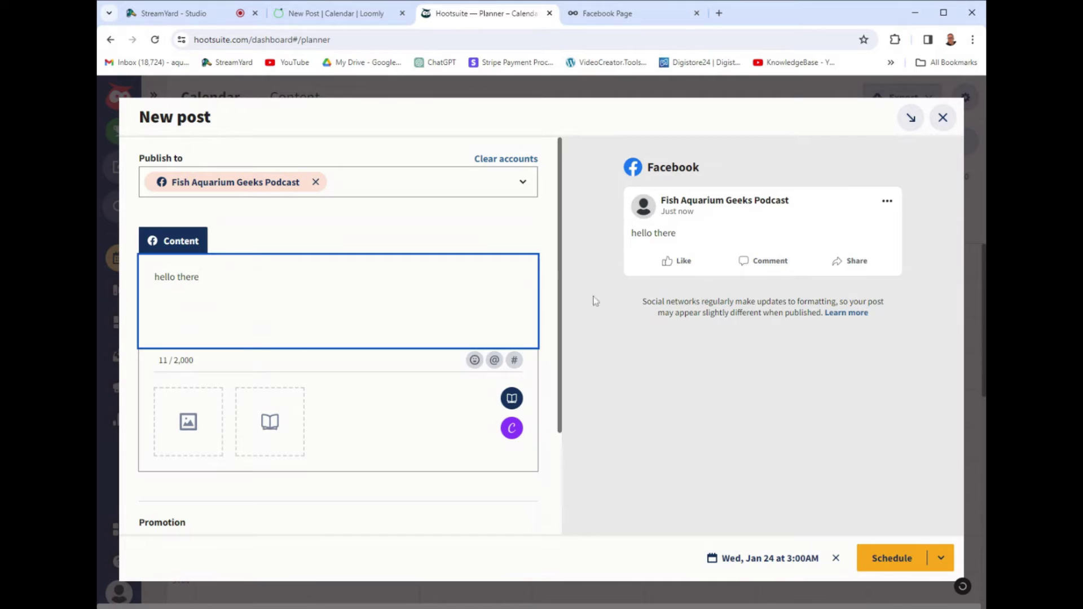
click(634, 21)
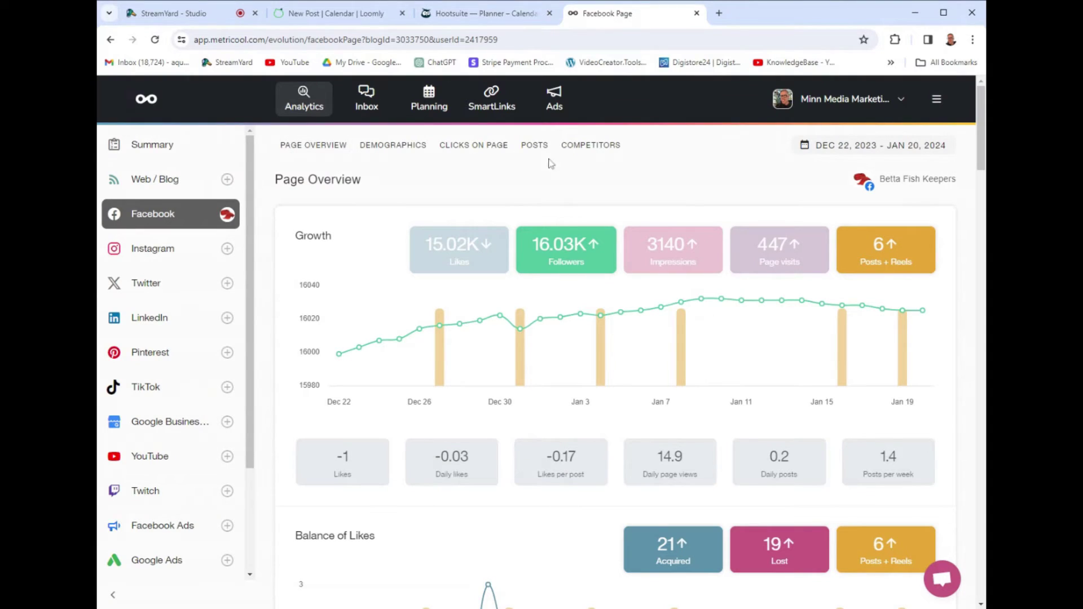
Draft a Metricool post reading 'hello there' for Friday, Jan 26 at 1:30 PM.
click(434, 102)
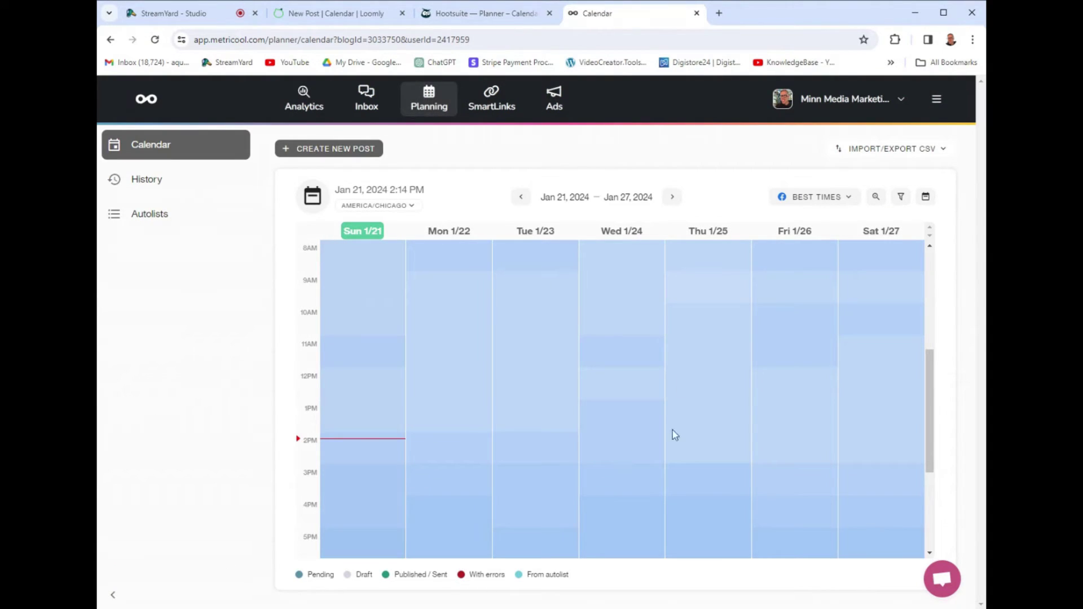
click(789, 427)
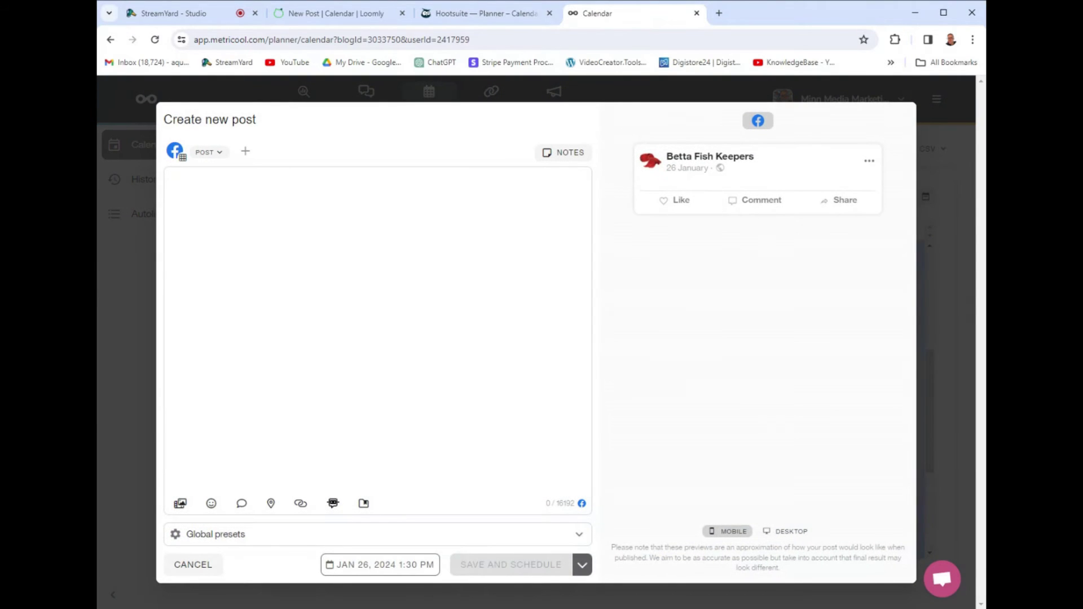
text(hello there)
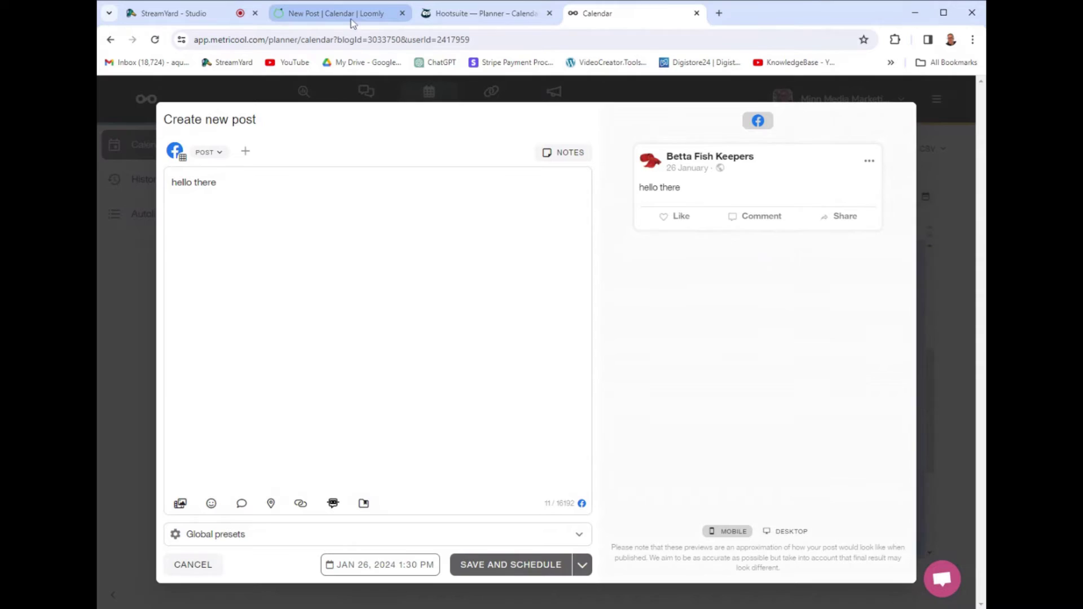
click(178, 17)
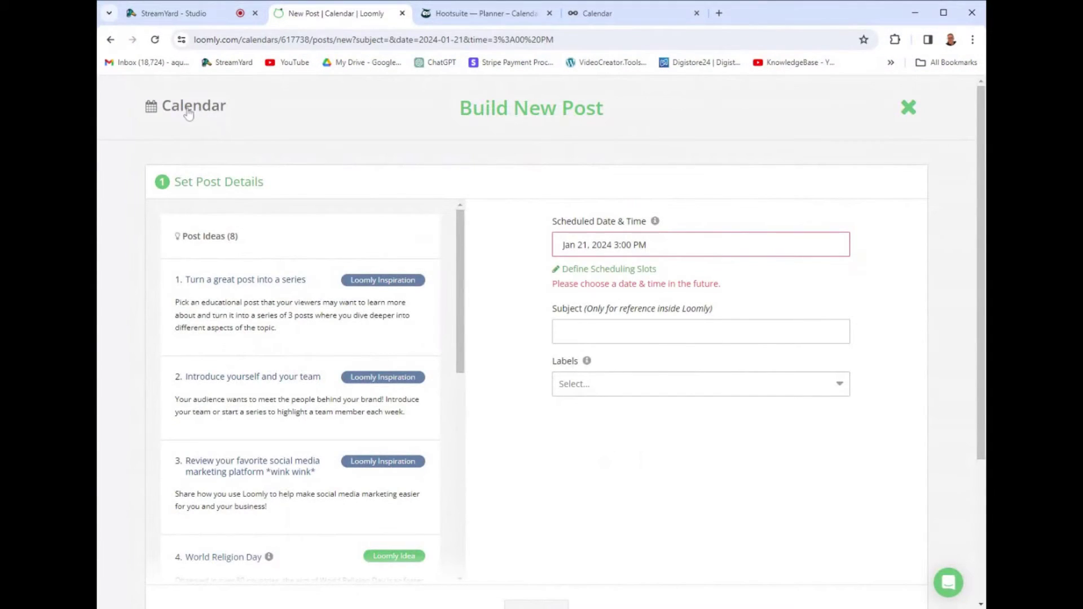
Exit Loomly's unfinished post builder back to the January 2024 calendar list.
click(204, 114)
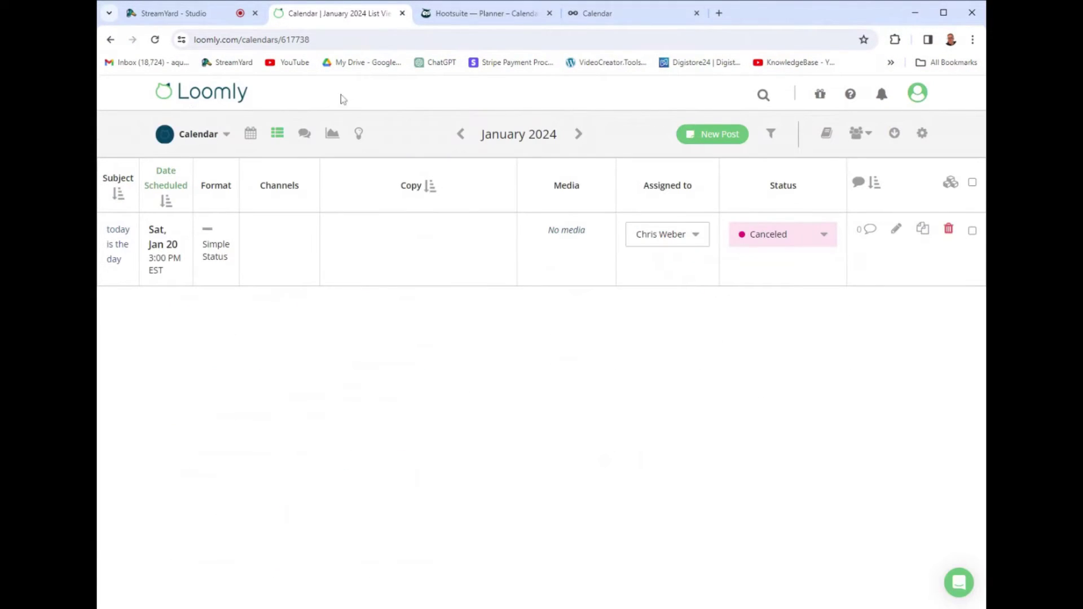
Switch Loomly's January 2024 posts from list view to the month calendar grid.
click(250, 134)
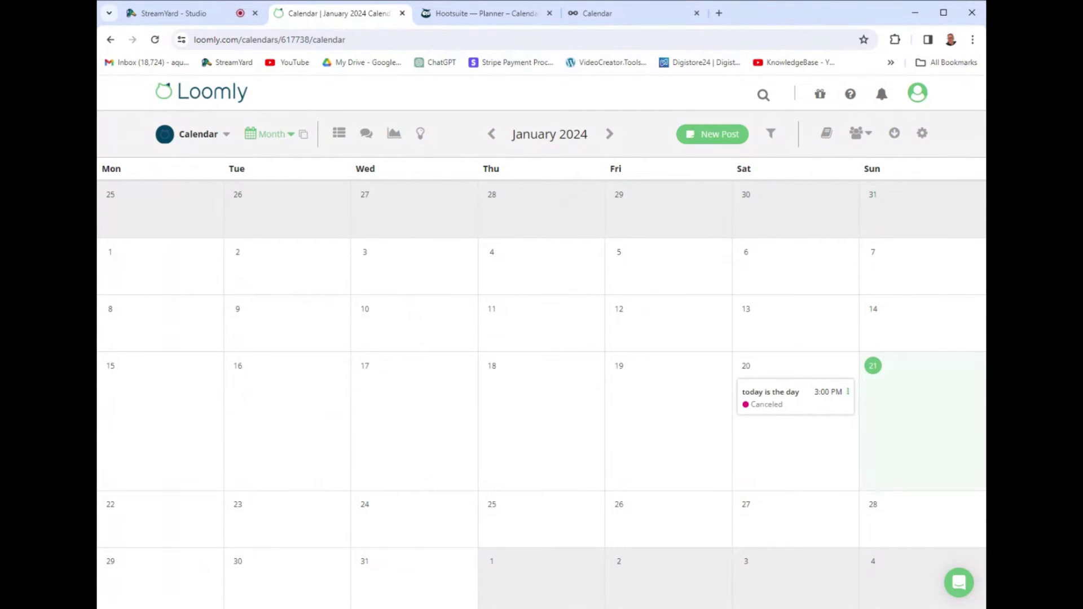
mouse_move(872, 401)
Discard the unsaved Hootsuite 'hello there' post back to the weekly planner, then go to StreamYard.
click(466, 17)
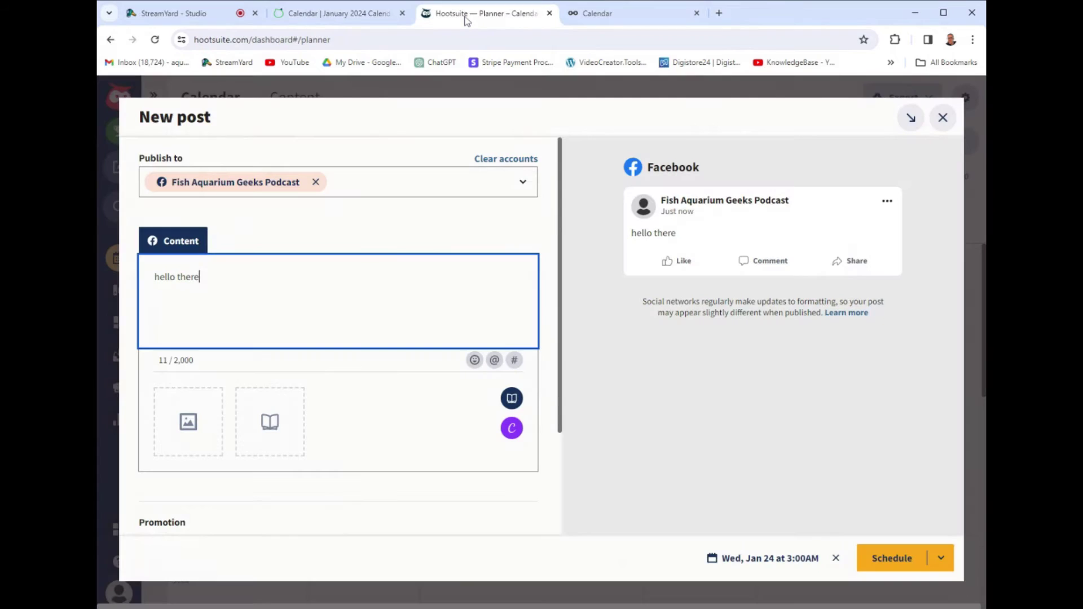
click(942, 117)
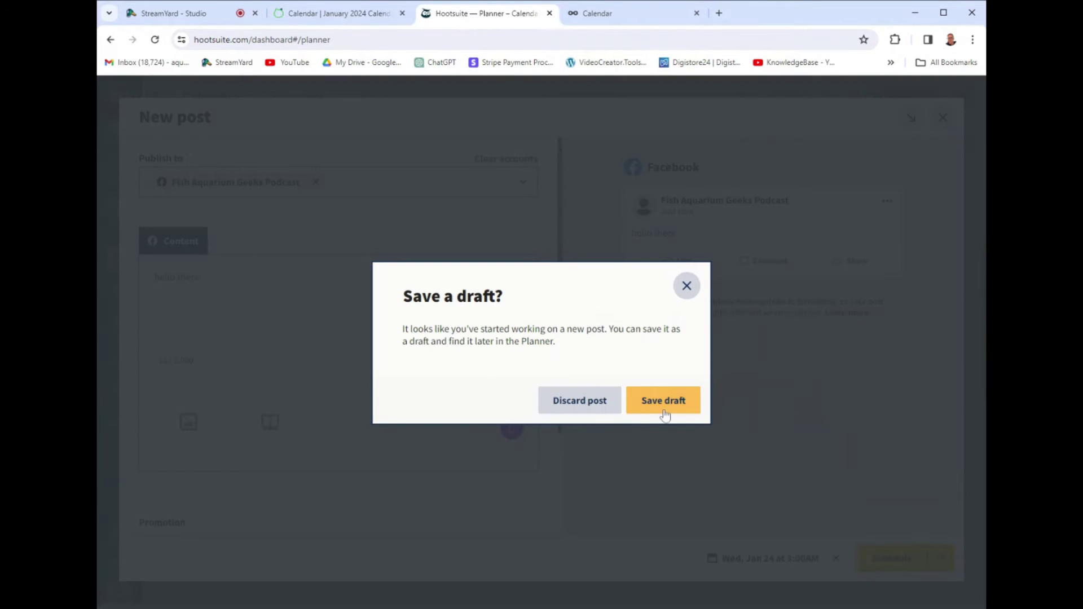
click(686, 285)
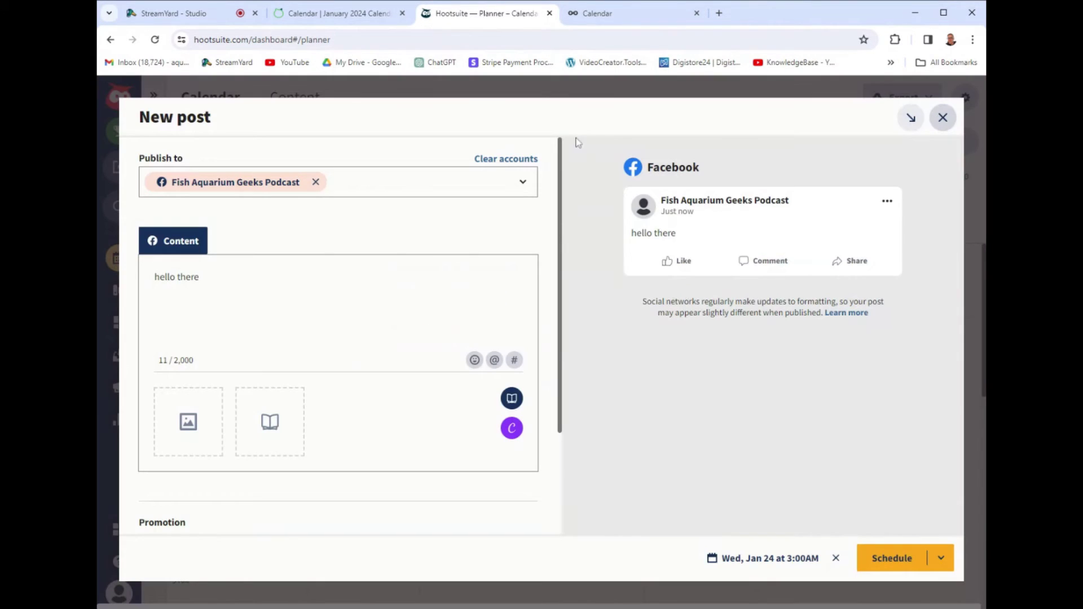
click(943, 117)
click(597, 401)
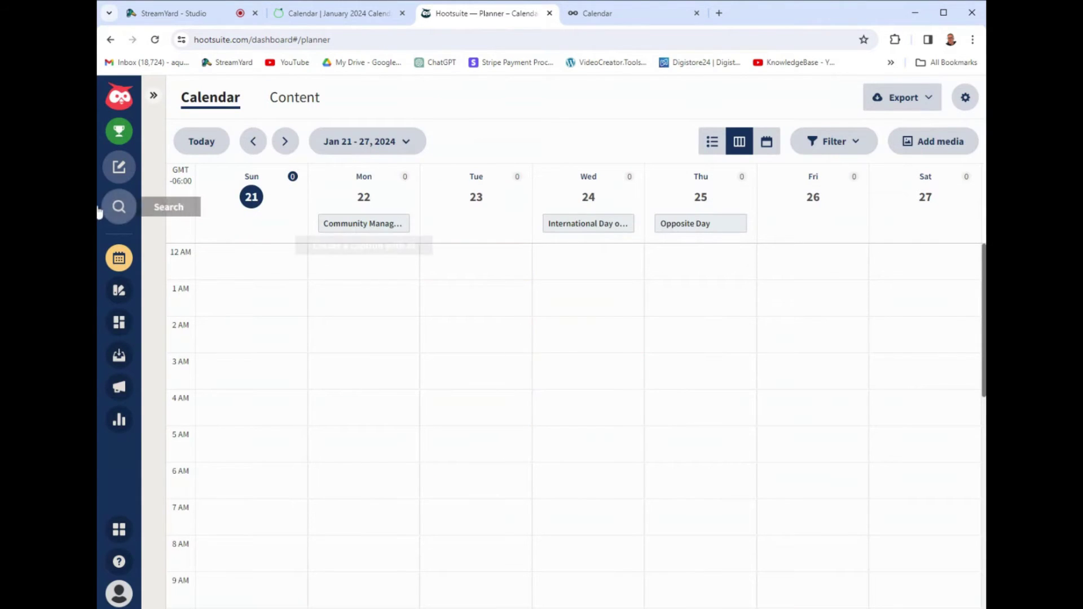
click(358, 15)
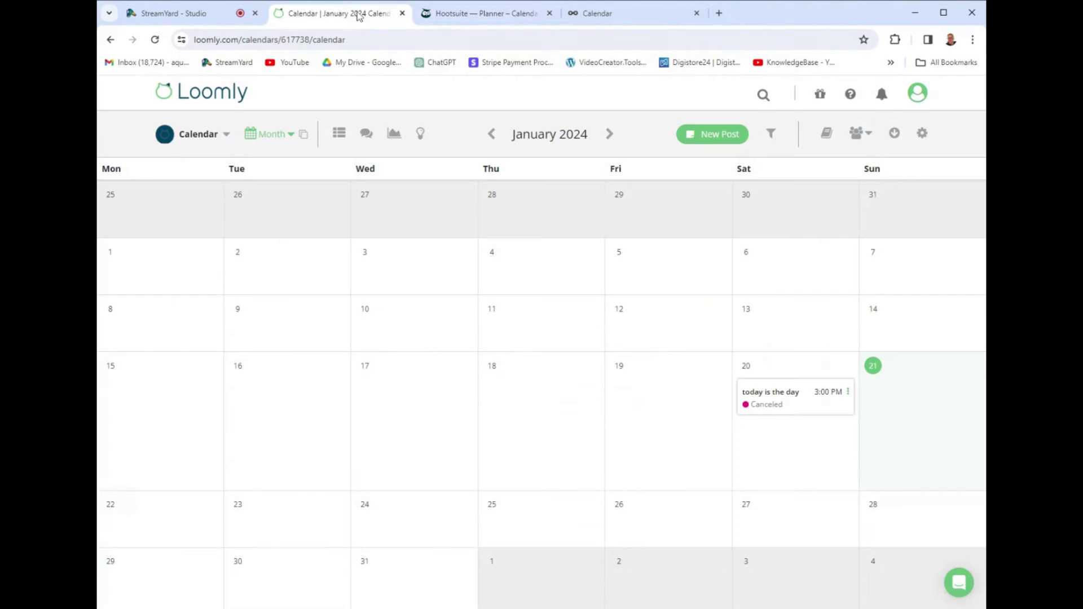
click(196, 3)
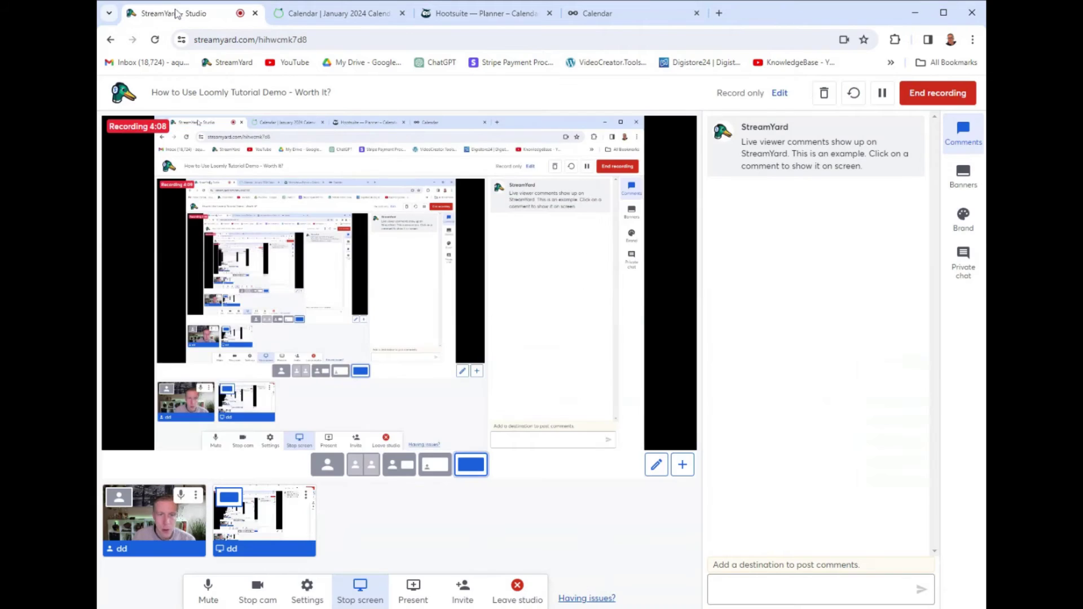
Cancel the Metricool 'hello there' draft and view Facebook analytics for Dec 22, 2023–Jan 20, 2024.
click(618, 18)
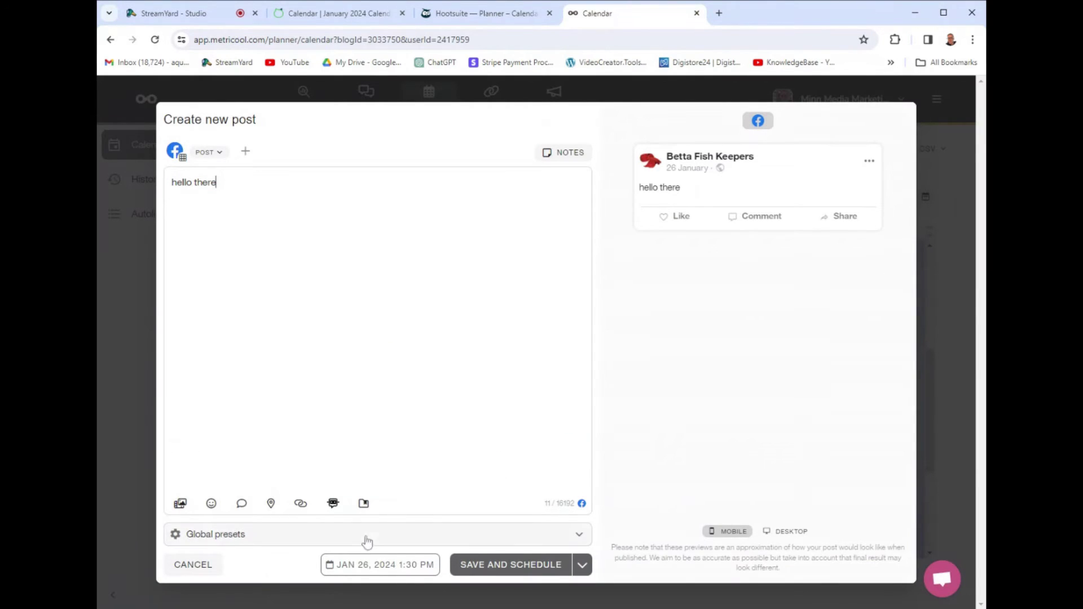
click(192, 570)
click(585, 364)
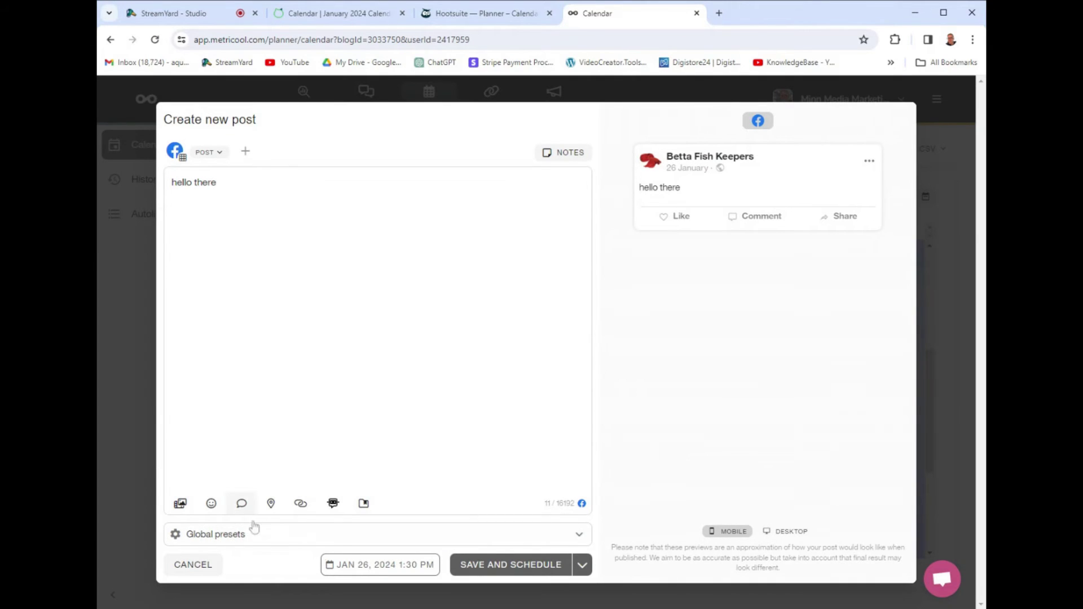
click(189, 565)
click(503, 361)
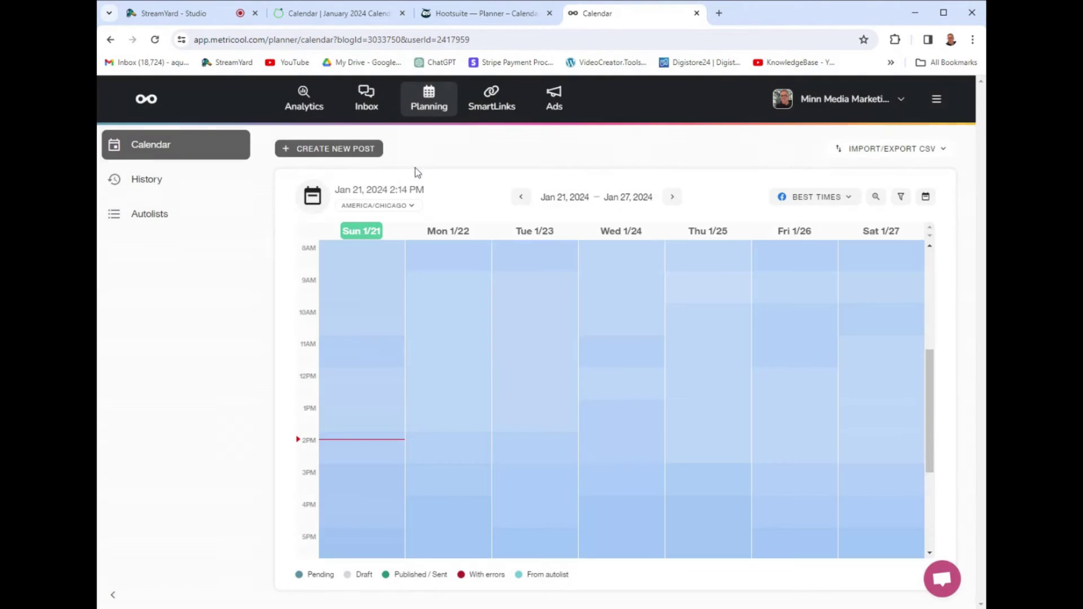
click(305, 106)
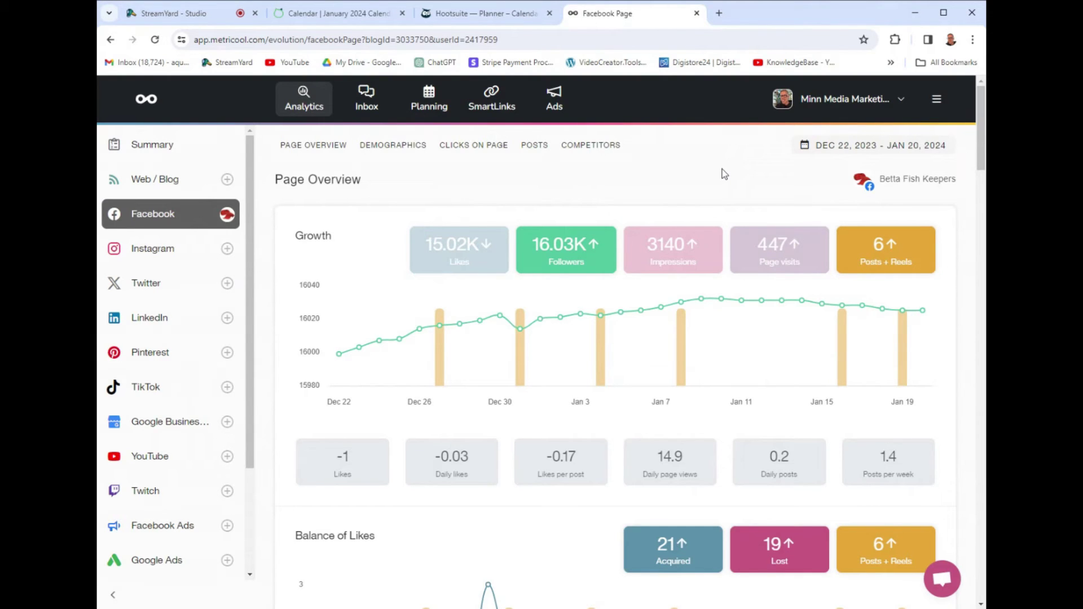
Browse Metricool's Facebook growth and likes charts, then go through Planning to the social inbox.
scroll(266, 187, down, 2)
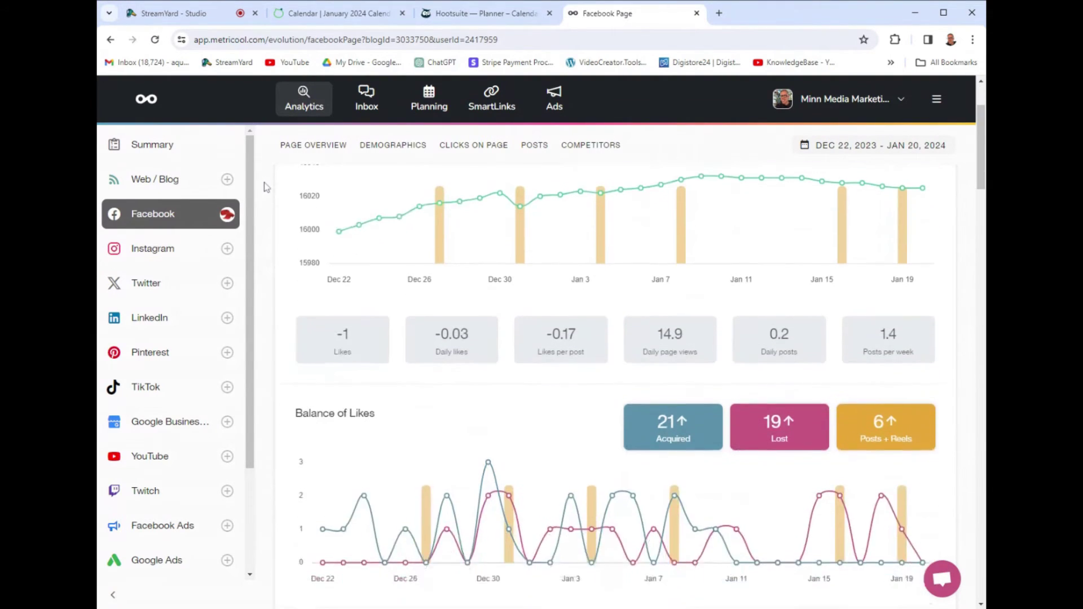
scroll(267, 187, up, 2)
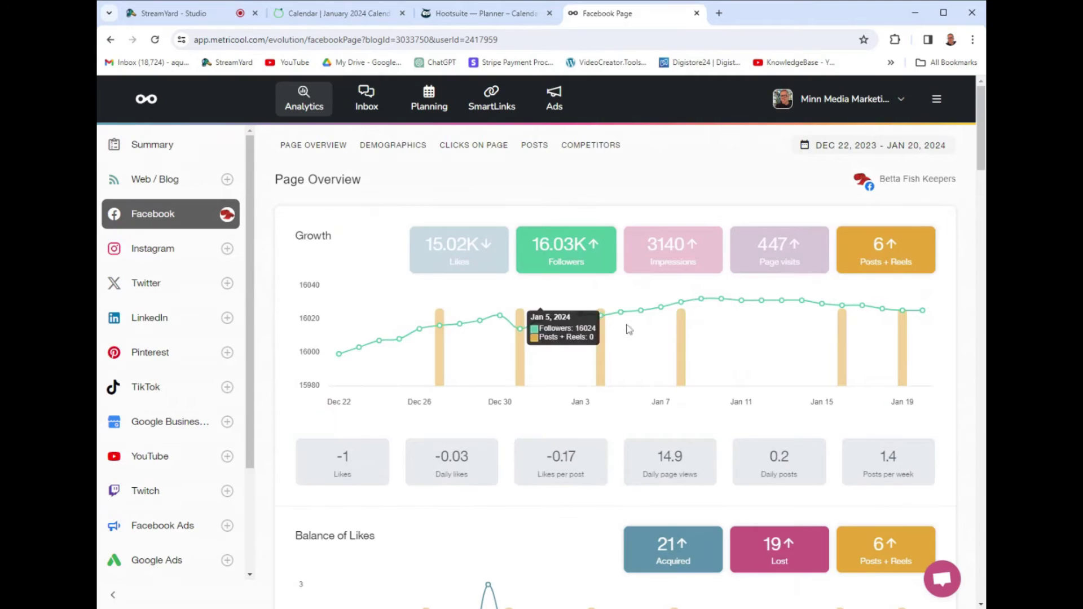
scroll(491, 380, down, 4)
scroll(490, 381, down, 6)
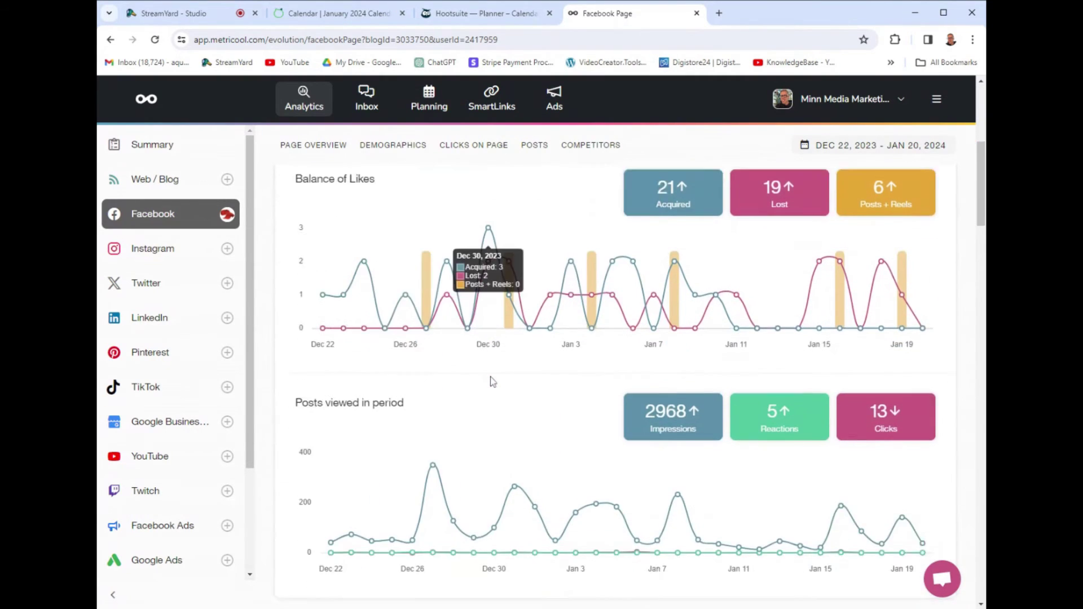
scroll(493, 383, up, 4)
scroll(491, 381, up, 6)
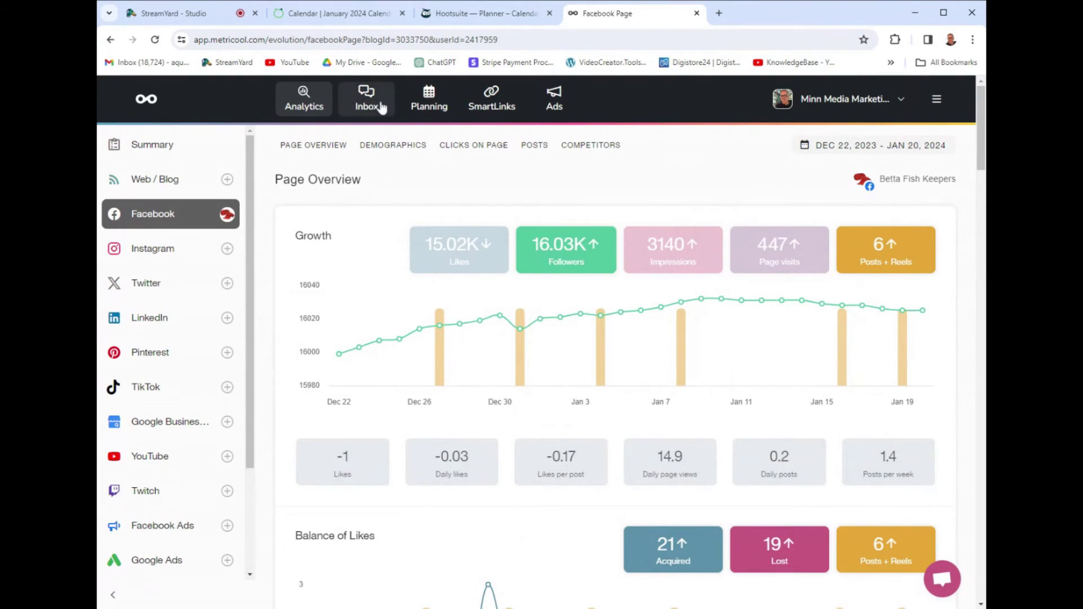
click(420, 105)
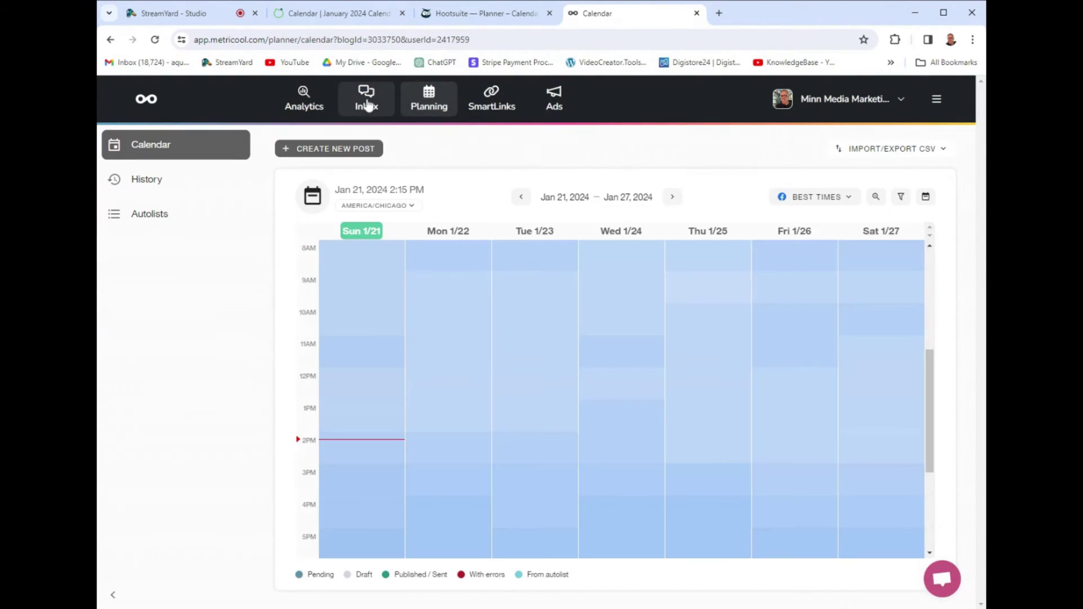
click(367, 105)
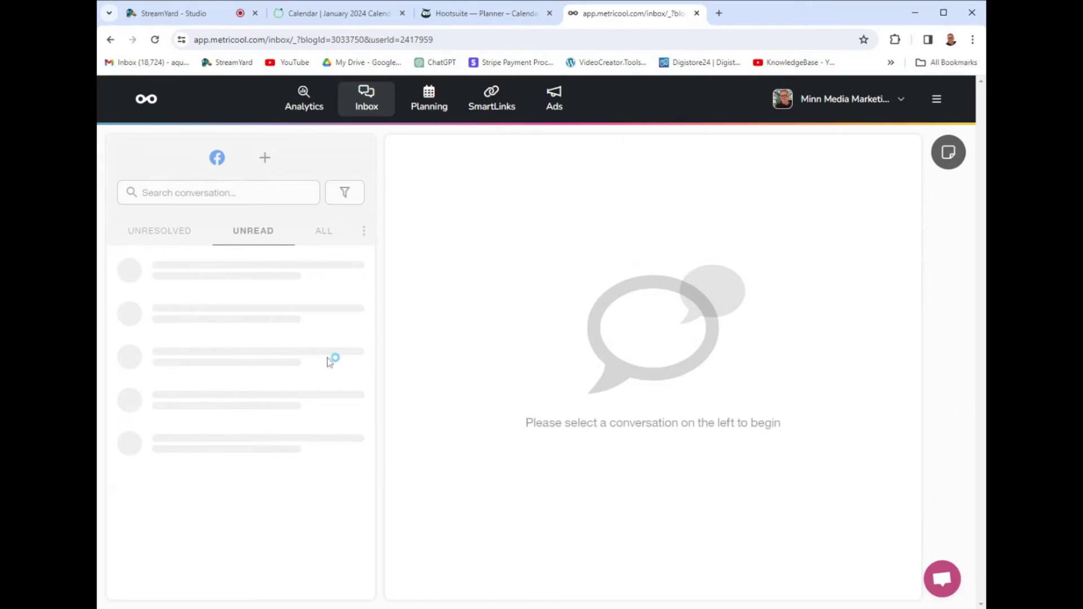
Revisit Metricool's Facebook analytics and unread conversation inbox, then switch to the StreamYard tab.
click(304, 102)
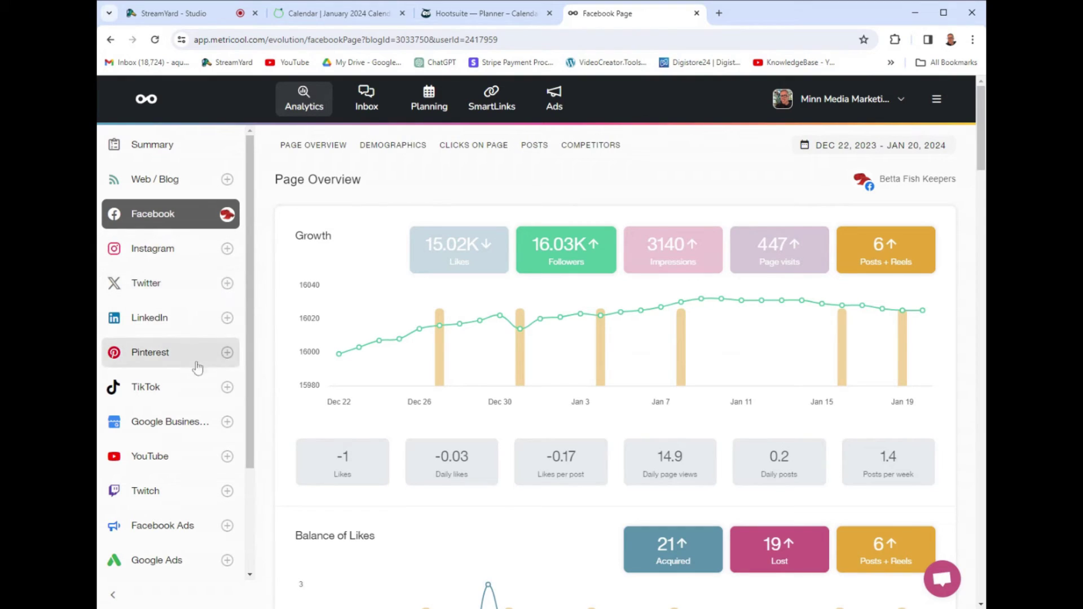
click(366, 102)
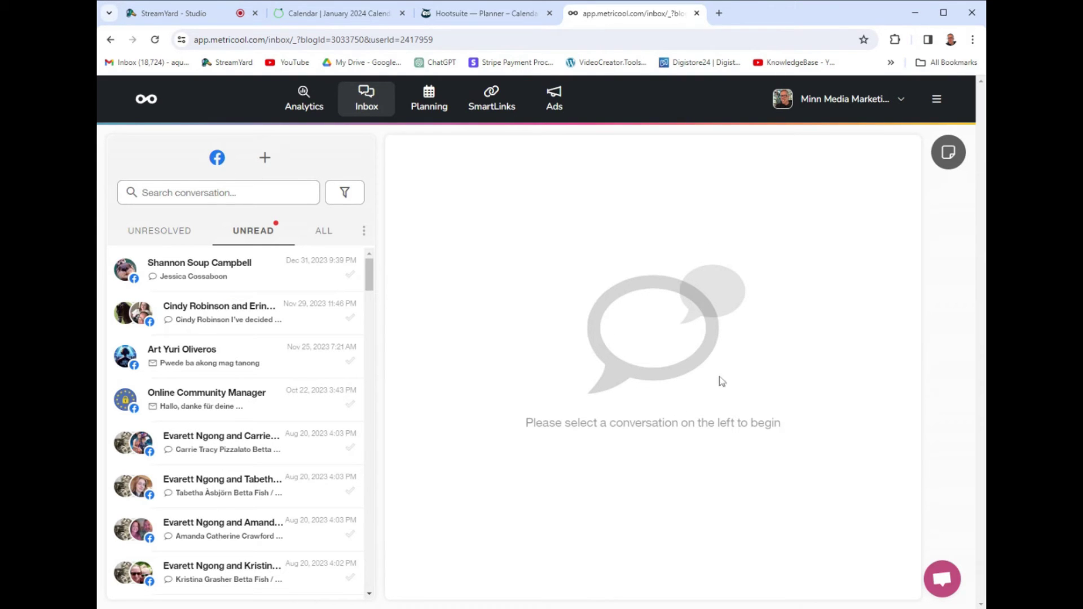
click(187, 13)
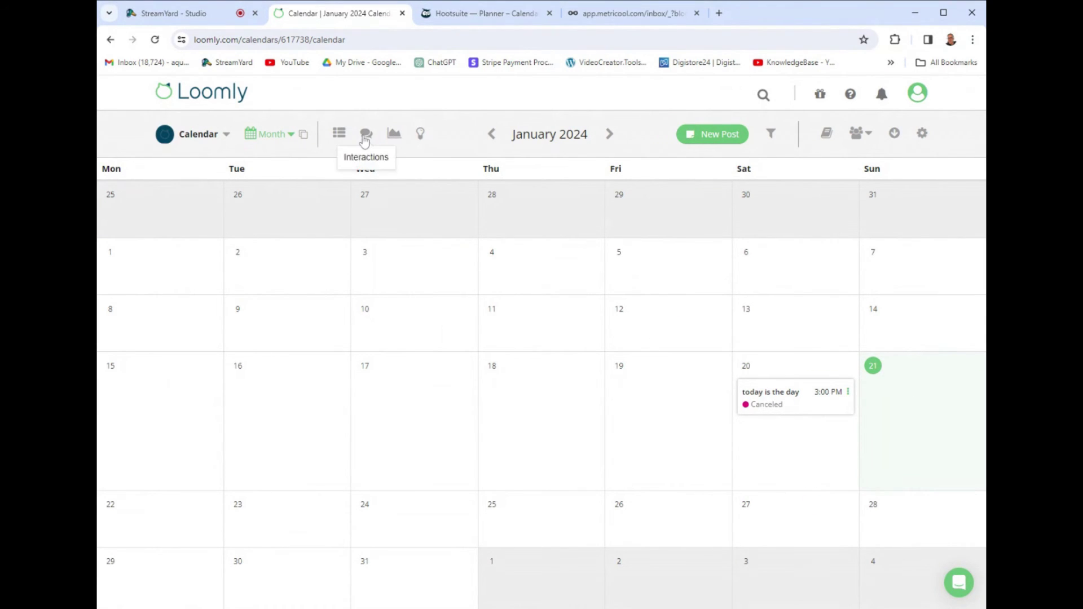
Check Loomly's Facebook comments, then review its Jan 13–20 analytics and Post Metrics table.
click(366, 134)
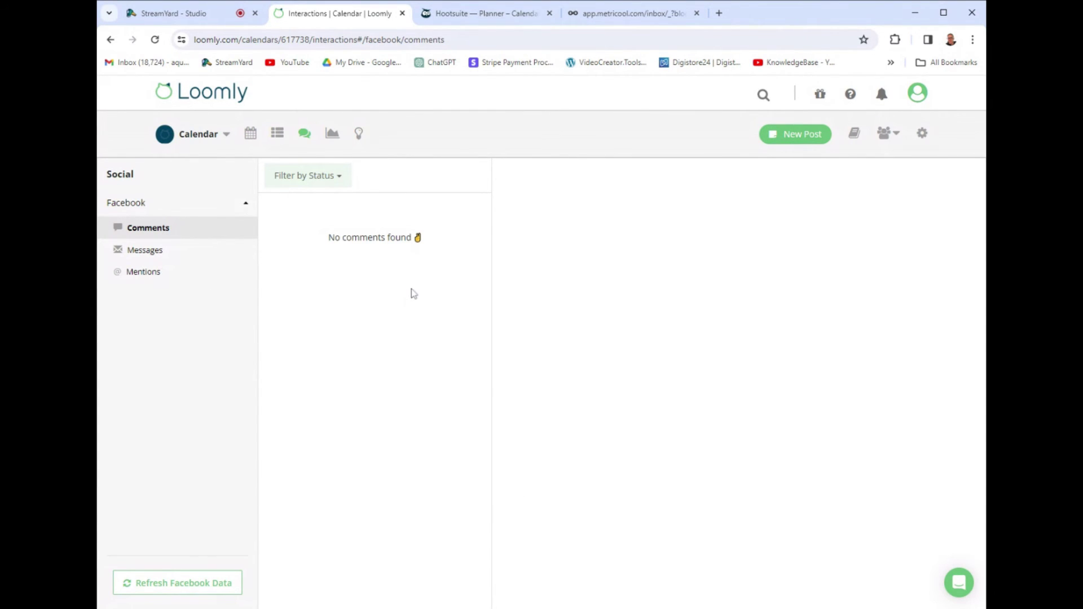
click(332, 134)
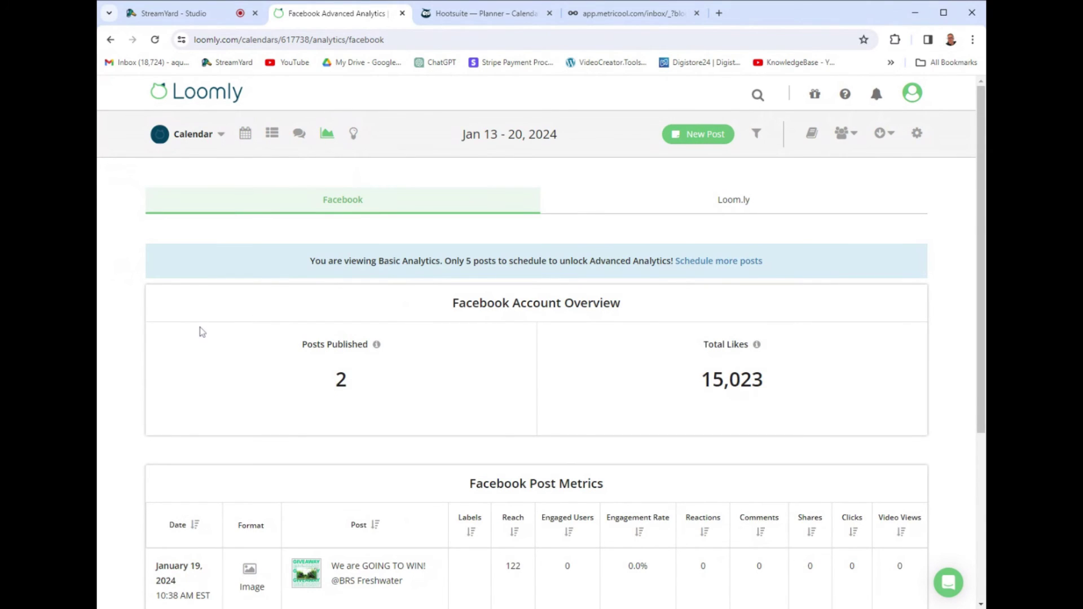
scroll(202, 332, down, 3)
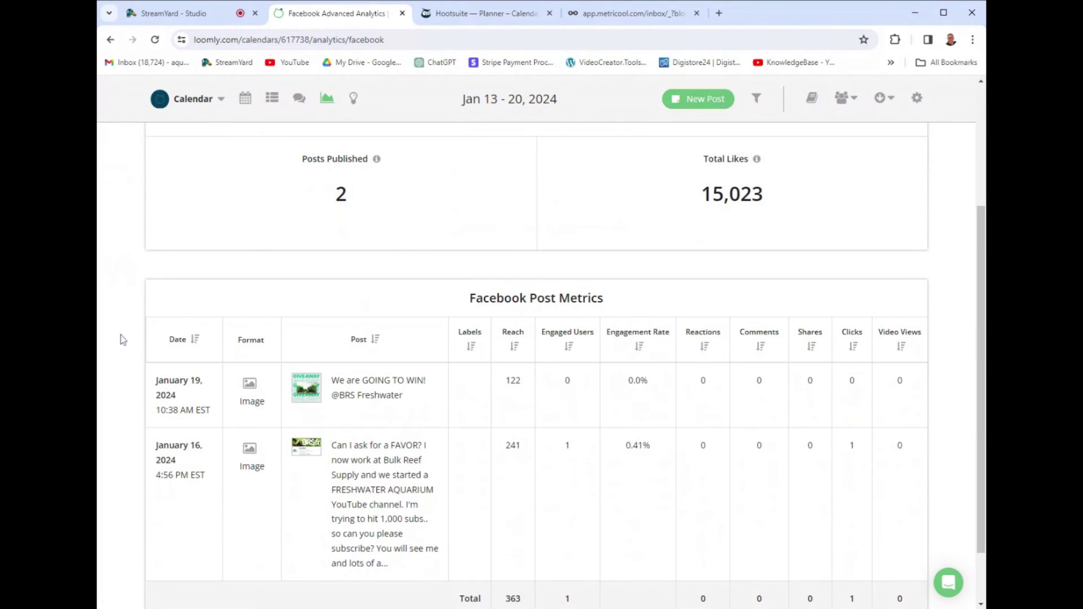
scroll(121, 335, down, 1)
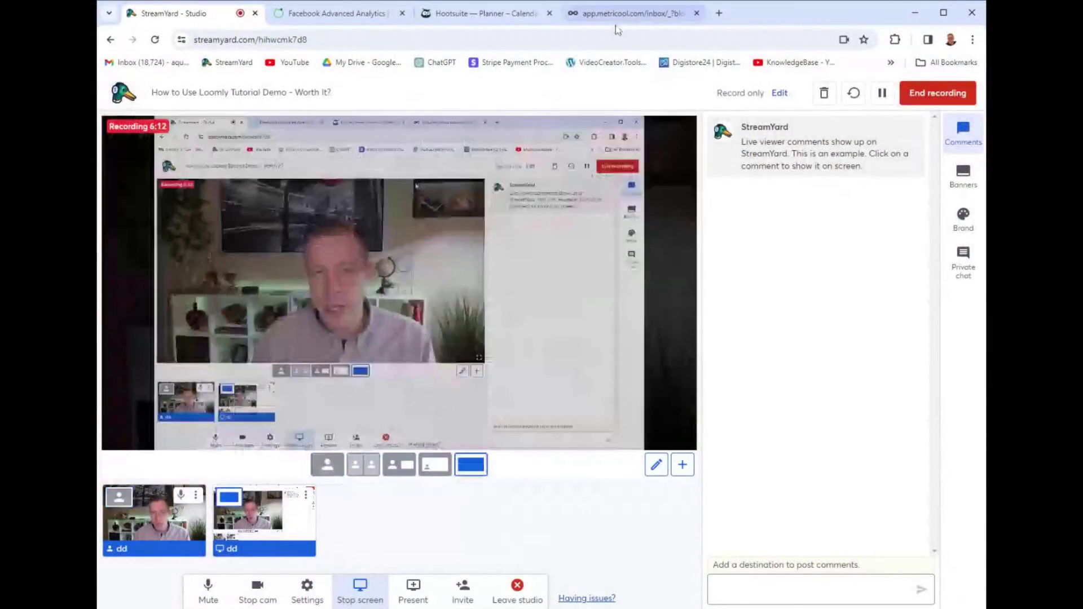
Return to Metricool's Facebook page overview showing 447 page visits and 6 posts.
click(629, 13)
click(306, 95)
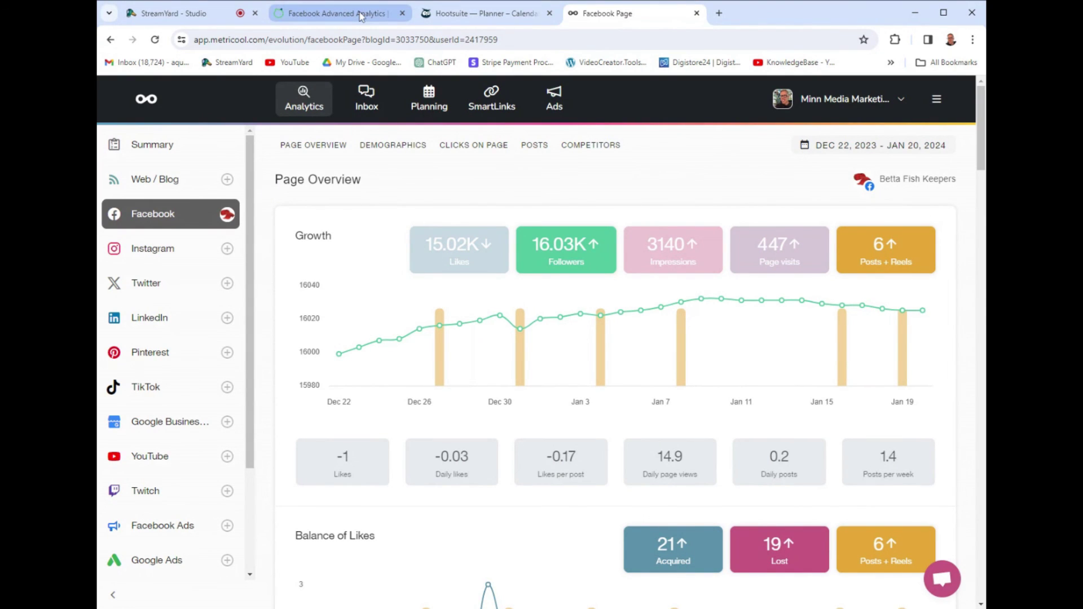
Show Loomly's Jan 13–20 Facebook analytics (2 posts, 15,023 likes) from the top for comparison.
click(361, 13)
scroll(319, 316, up, 5)
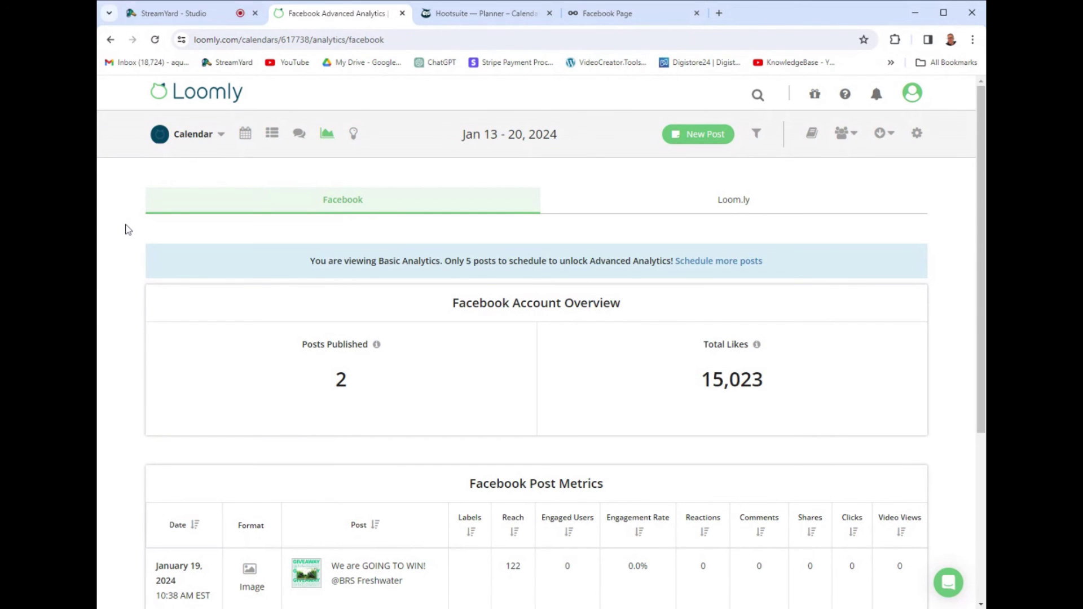
Go back to the StreamYard studio with the shared screen and camera.
click(170, 13)
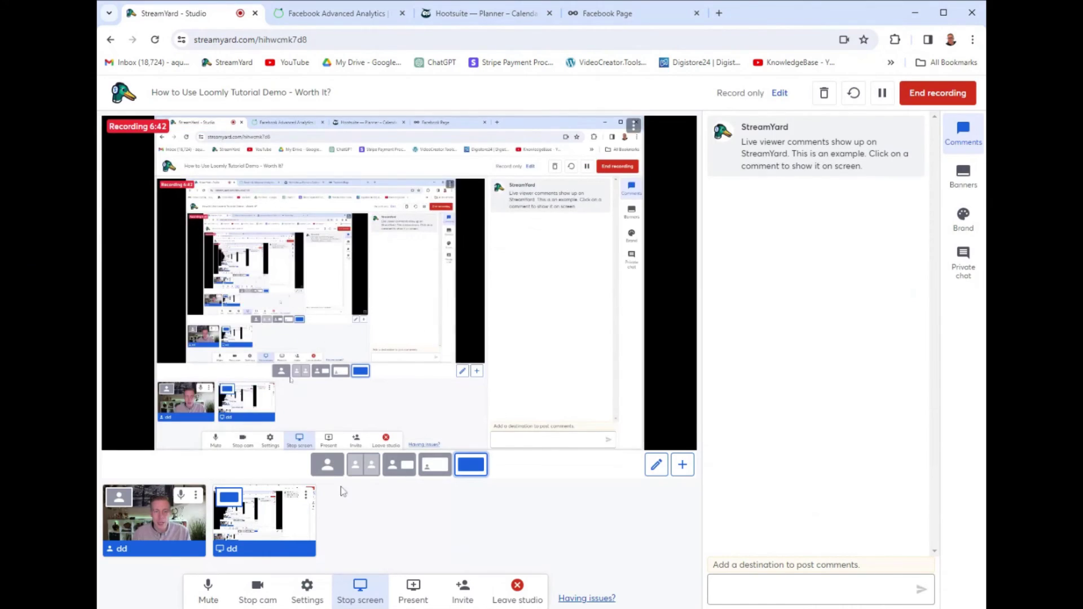